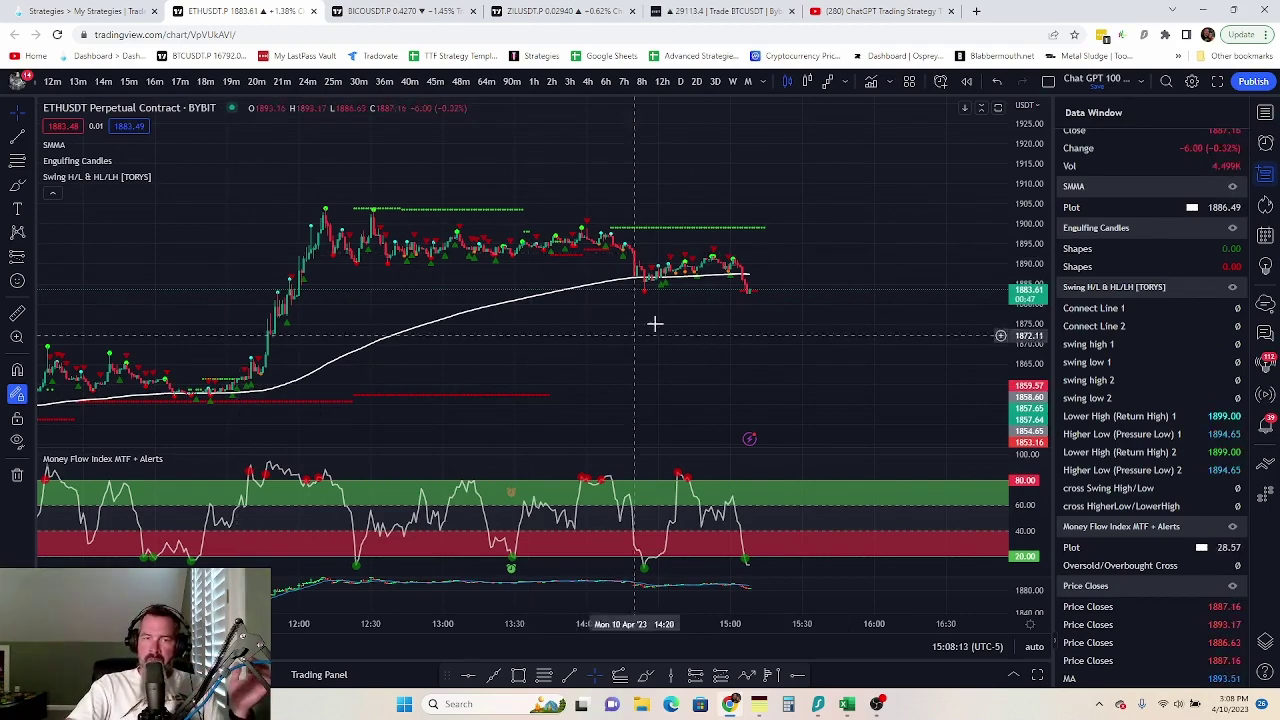
- Glance at the ChatGPT strategy video on YouTube, then return to the ETHUSDT chart
{"action": "left_click", "coordinate": [873, 10]}
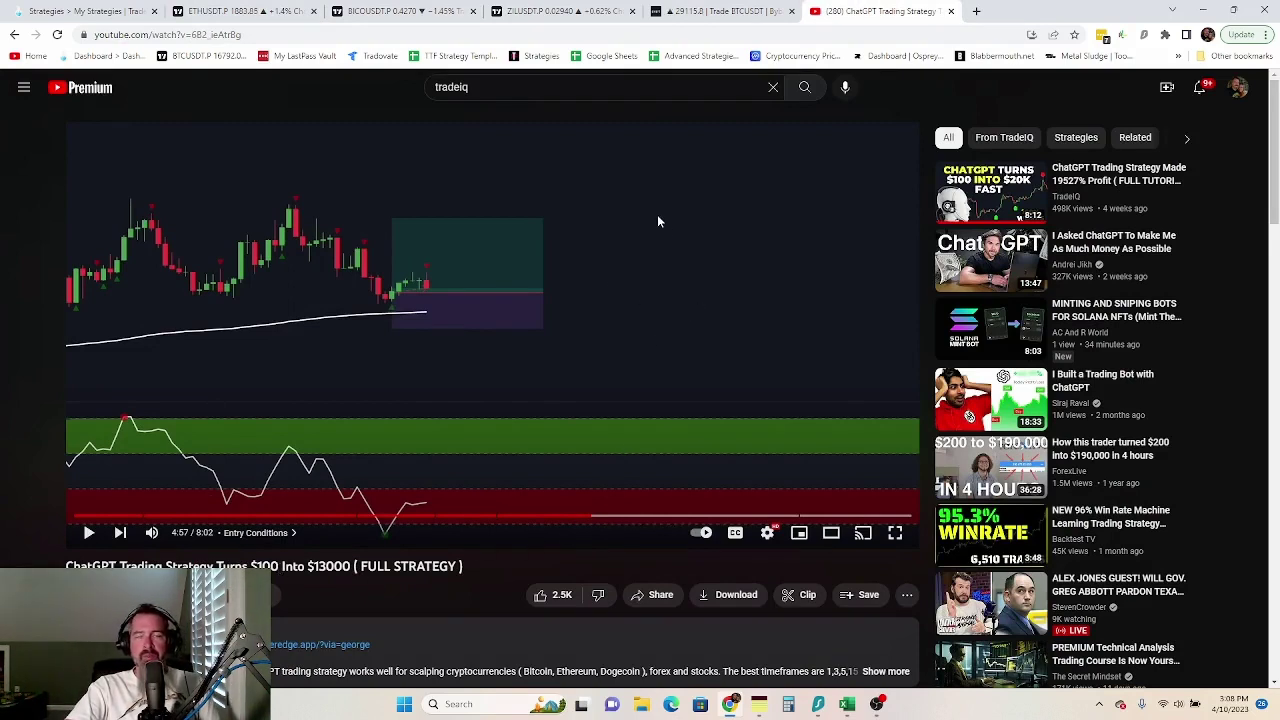
{"action": "left_click", "coordinate": [228, 11]}
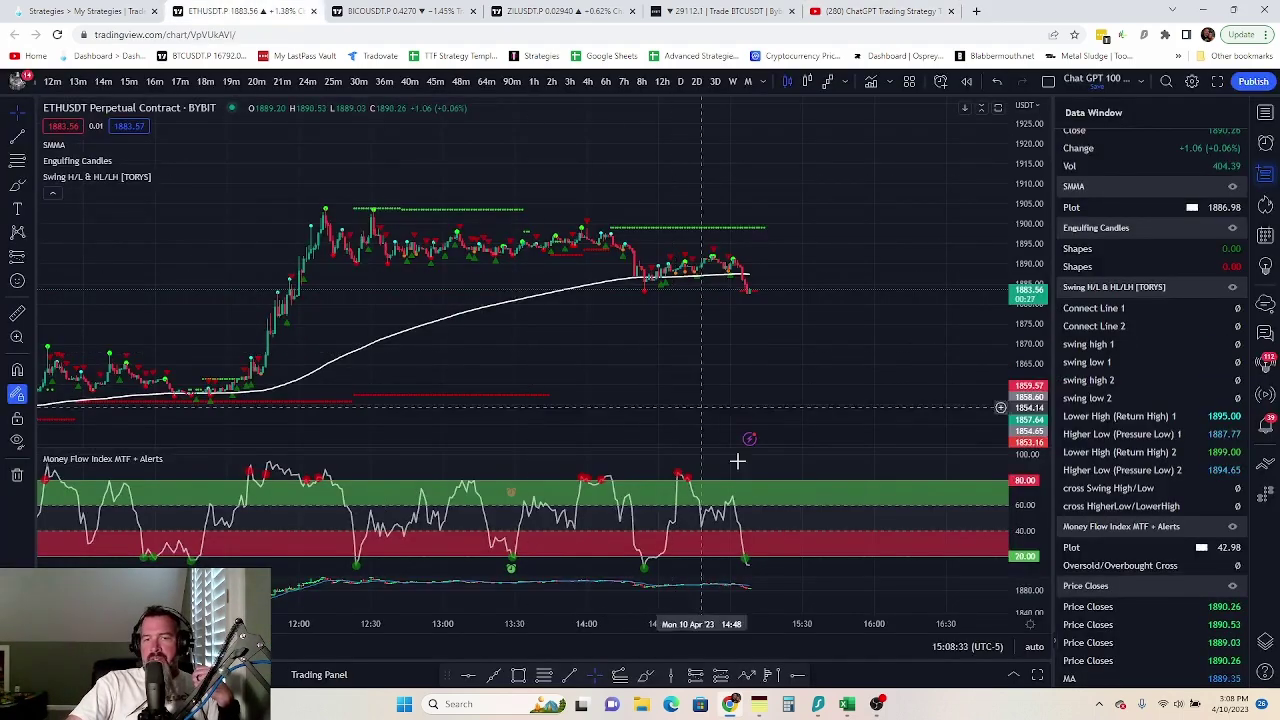
{"action": "left_click", "coordinate": [759, 705]}
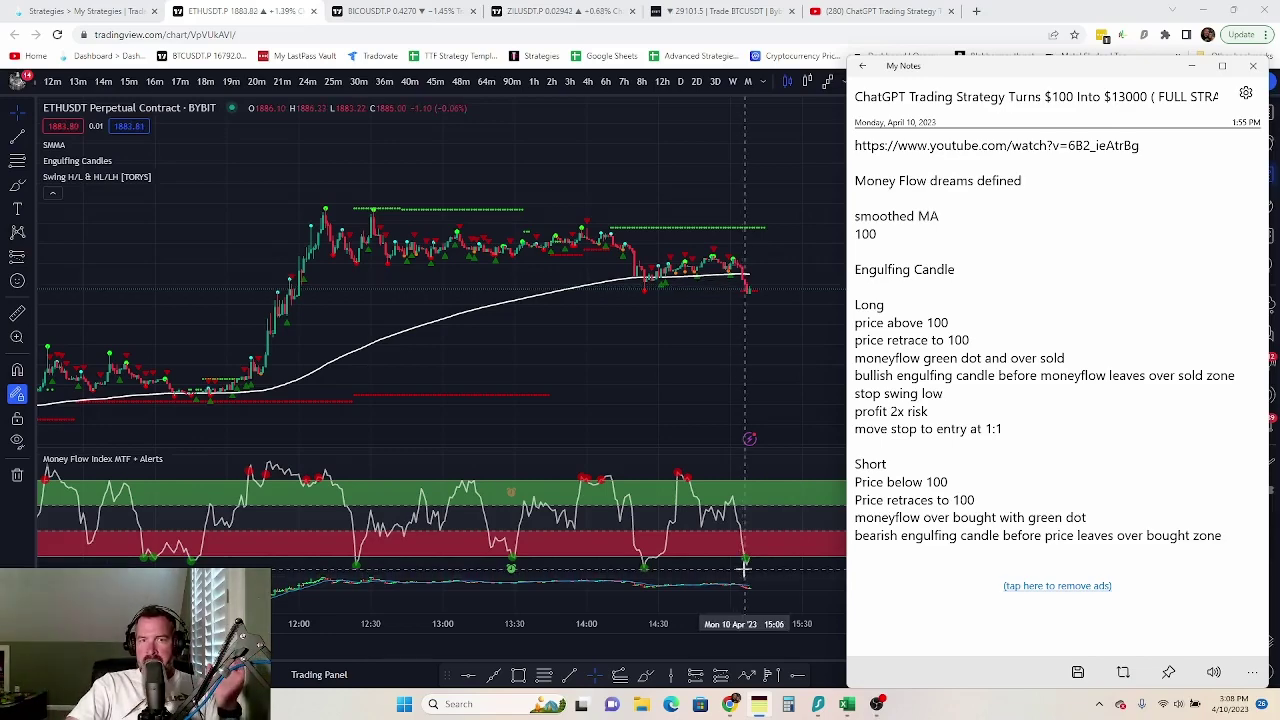
{"action": "scroll", "coordinate": [703, 588], "scroll_direction": "up", "scroll_amount": 2}
{"action": "scroll", "coordinate": [698, 584], "scroll_direction": "up", "scroll_amount": 2}
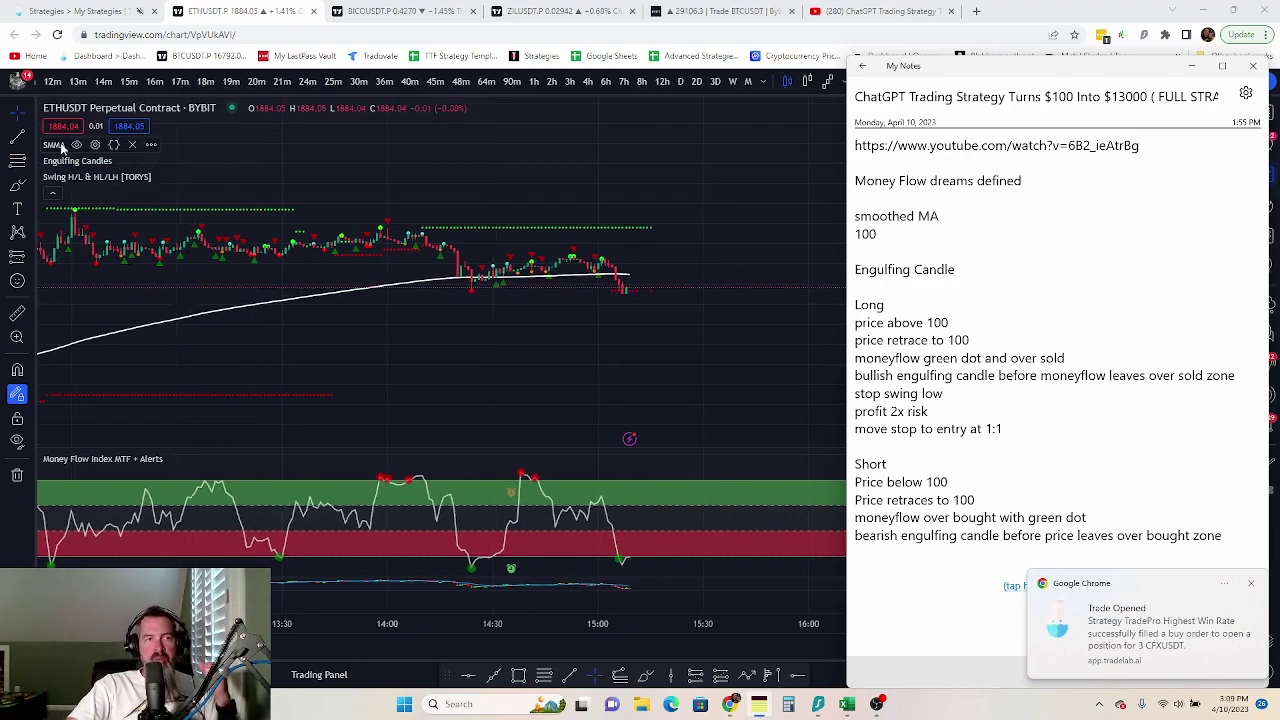
{"action": "left_click", "coordinate": [95, 145]}
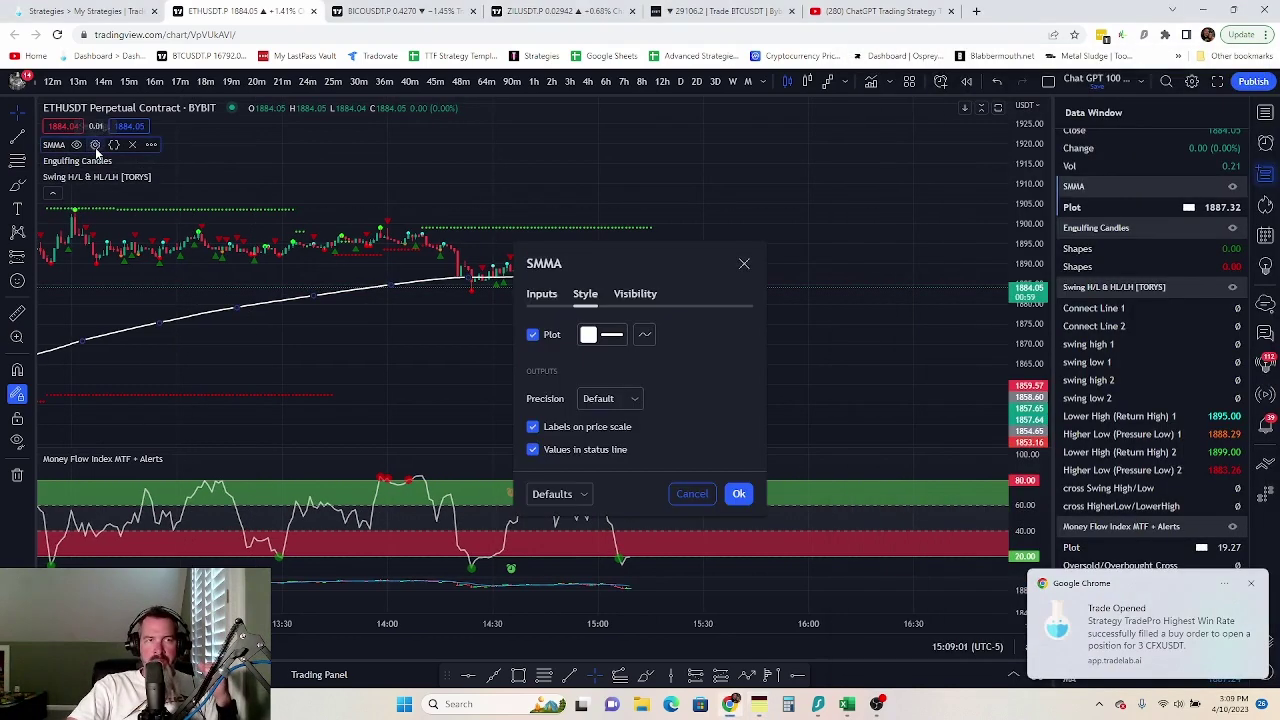
{"action": "left_click", "coordinate": [545, 294]}
{"action": "left_click", "coordinate": [585, 294]}
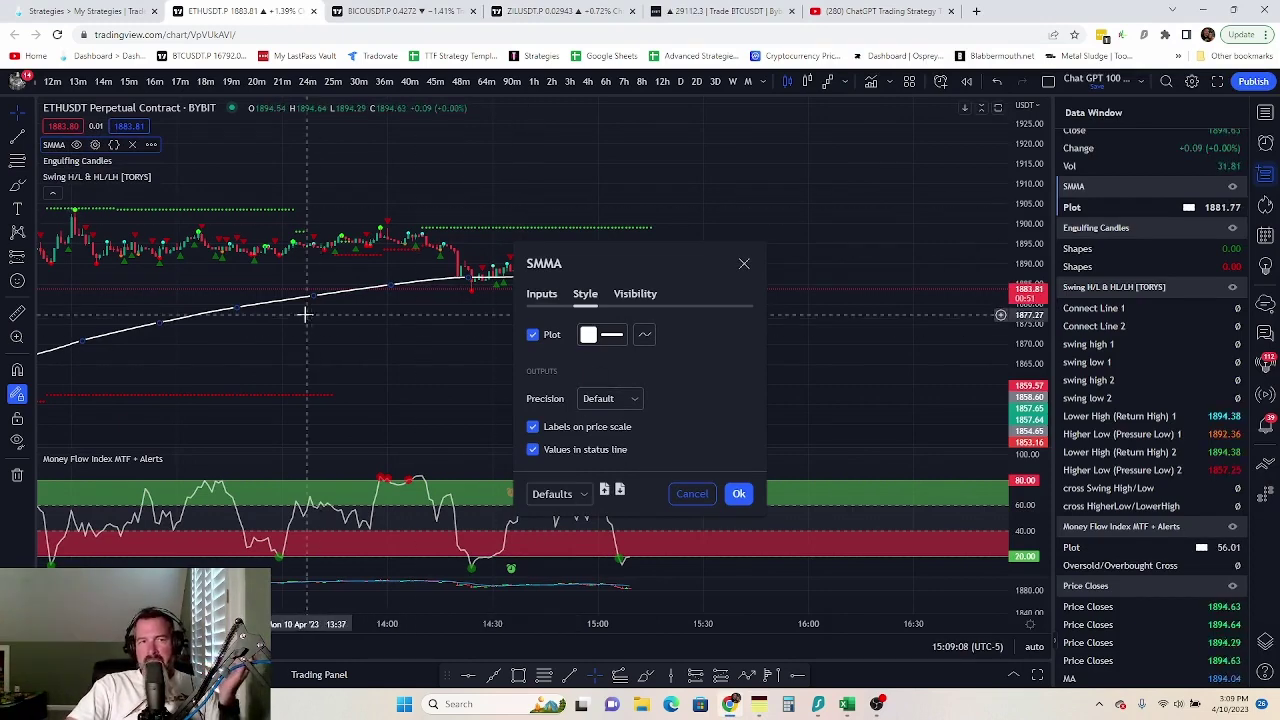
{"action": "key", "text": "Escape"}
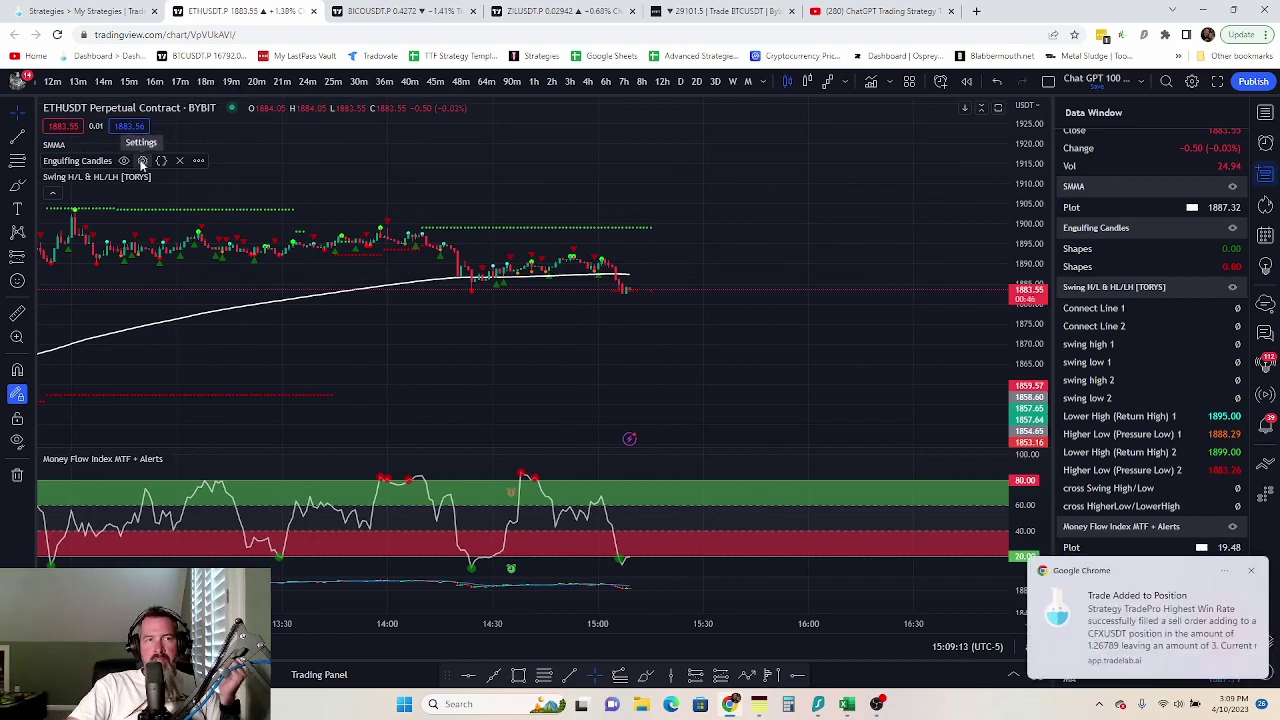
{"action": "mouse_move", "coordinate": [118, 166]}
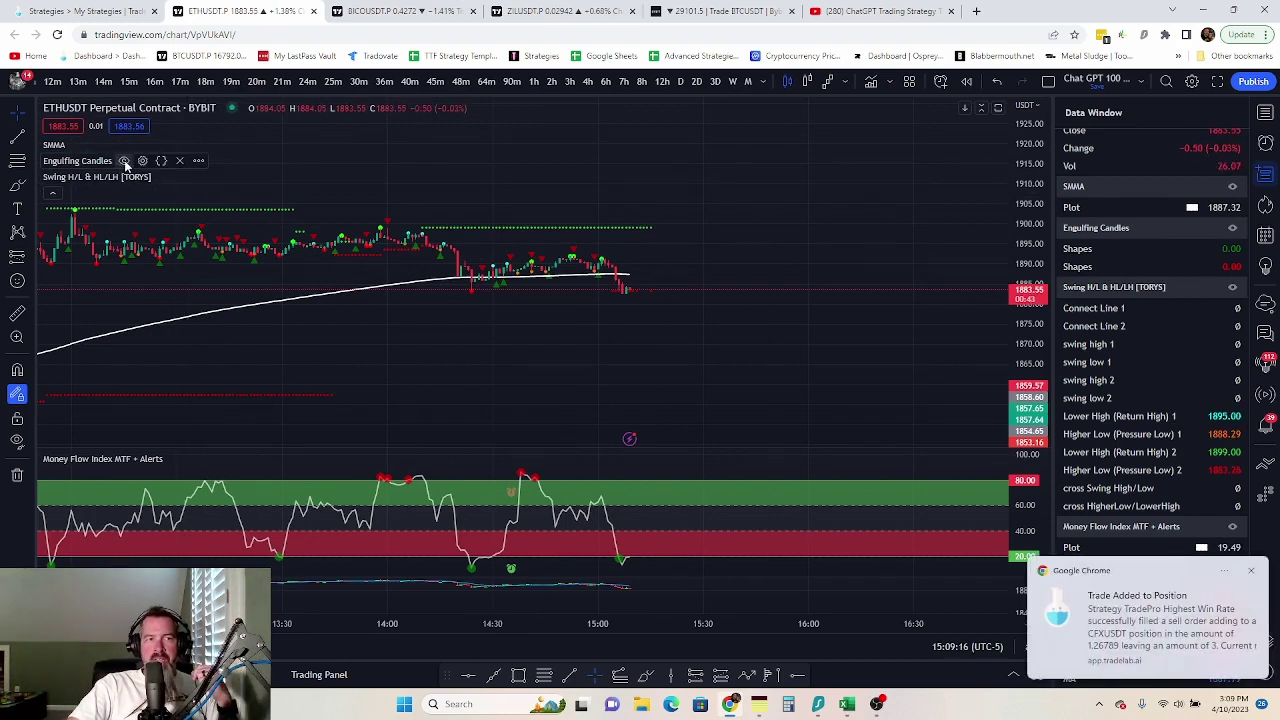
{"action": "mouse_move", "coordinate": [165, 178]}
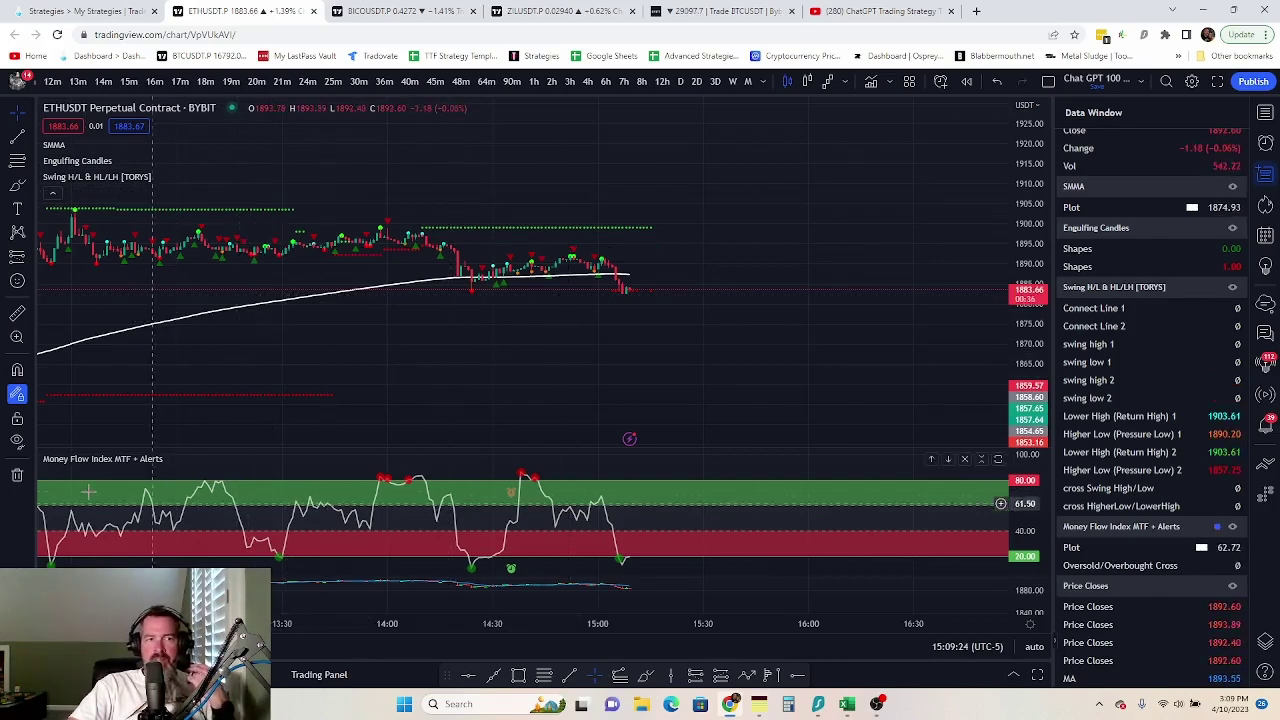
{"action": "mouse_move", "coordinate": [107, 458]}
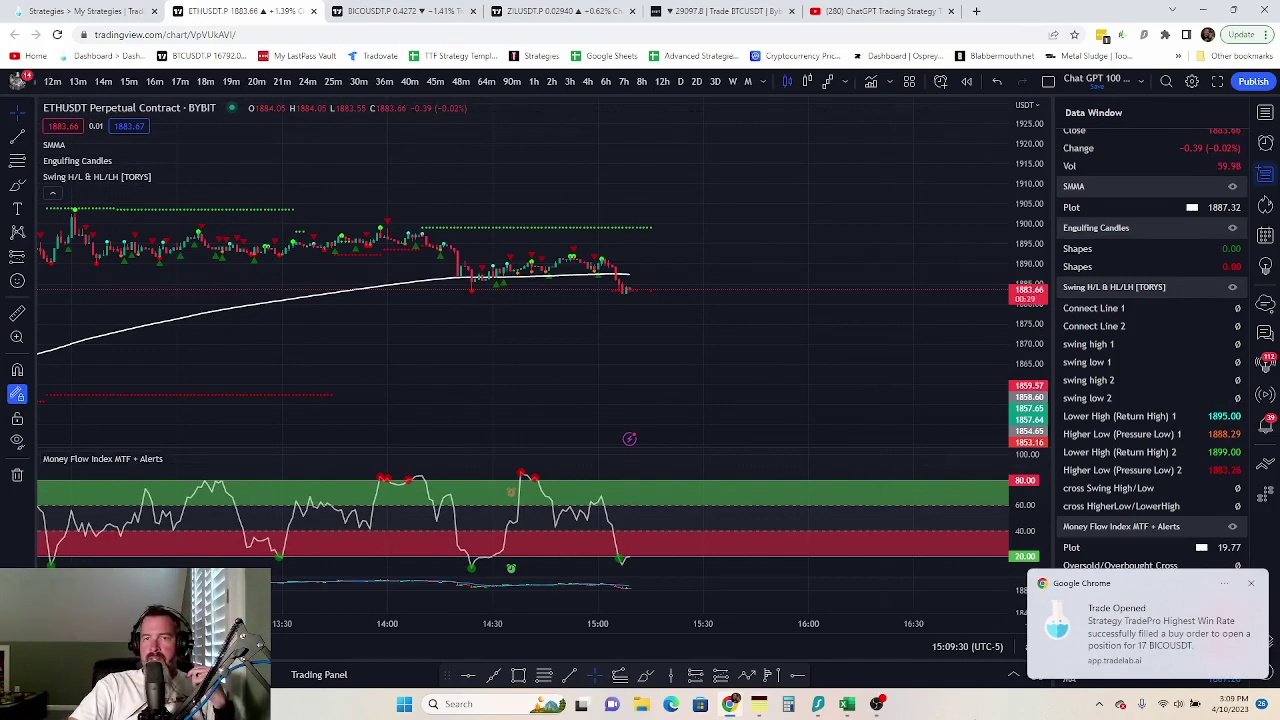
{"action": "left_click", "coordinate": [818, 704]}
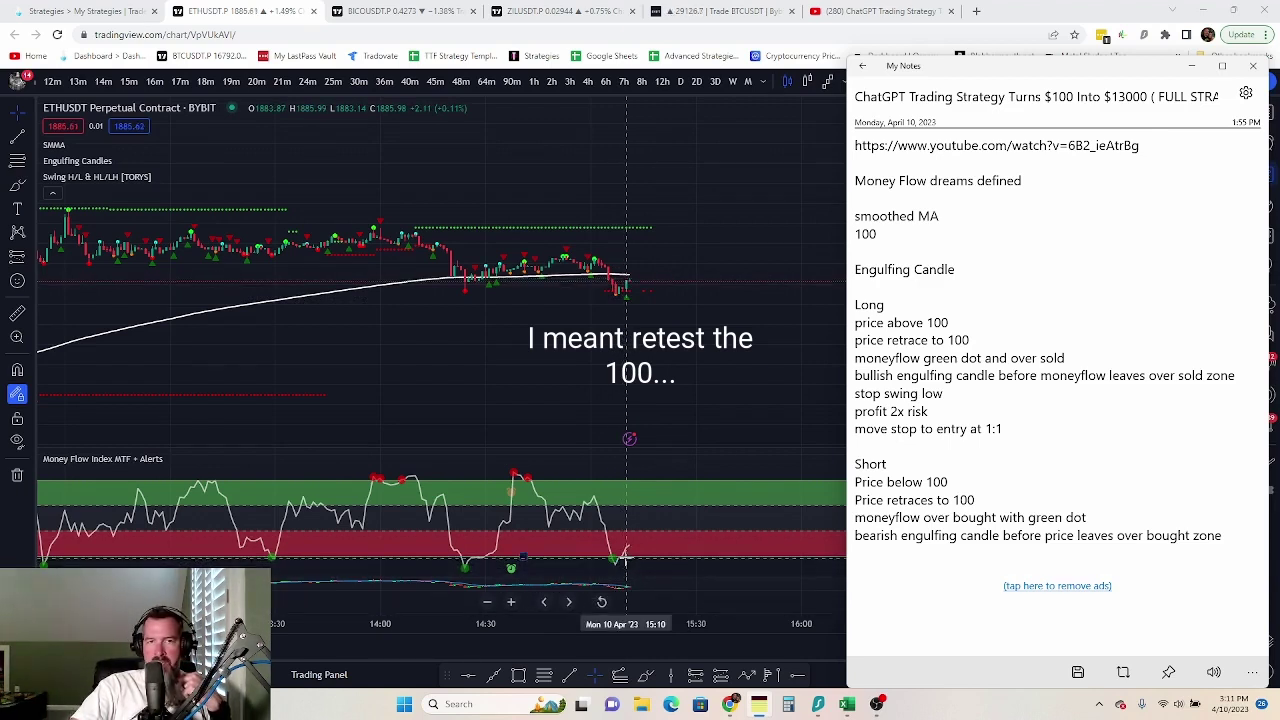
- Bring the strategy notes back over the chart, read the rest of them, then close them
{"action": "left_click", "coordinate": [756, 706]}
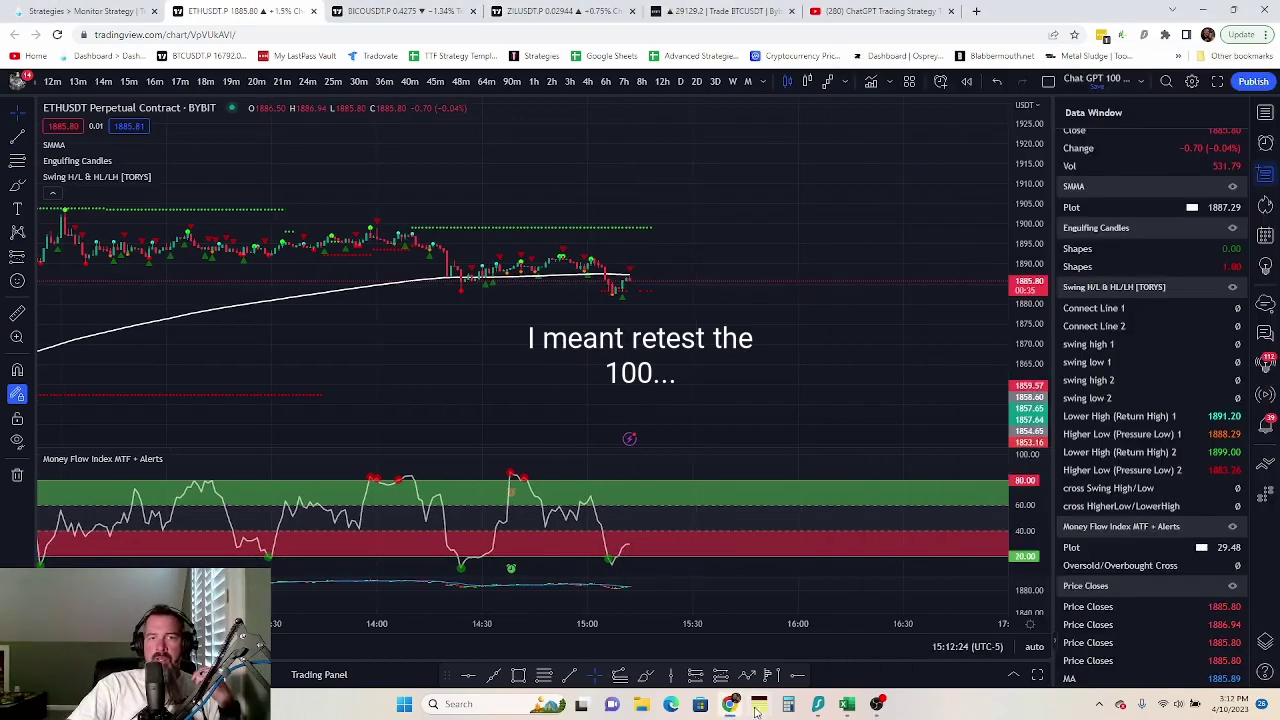
{"action": "left_click", "coordinate": [760, 708]}
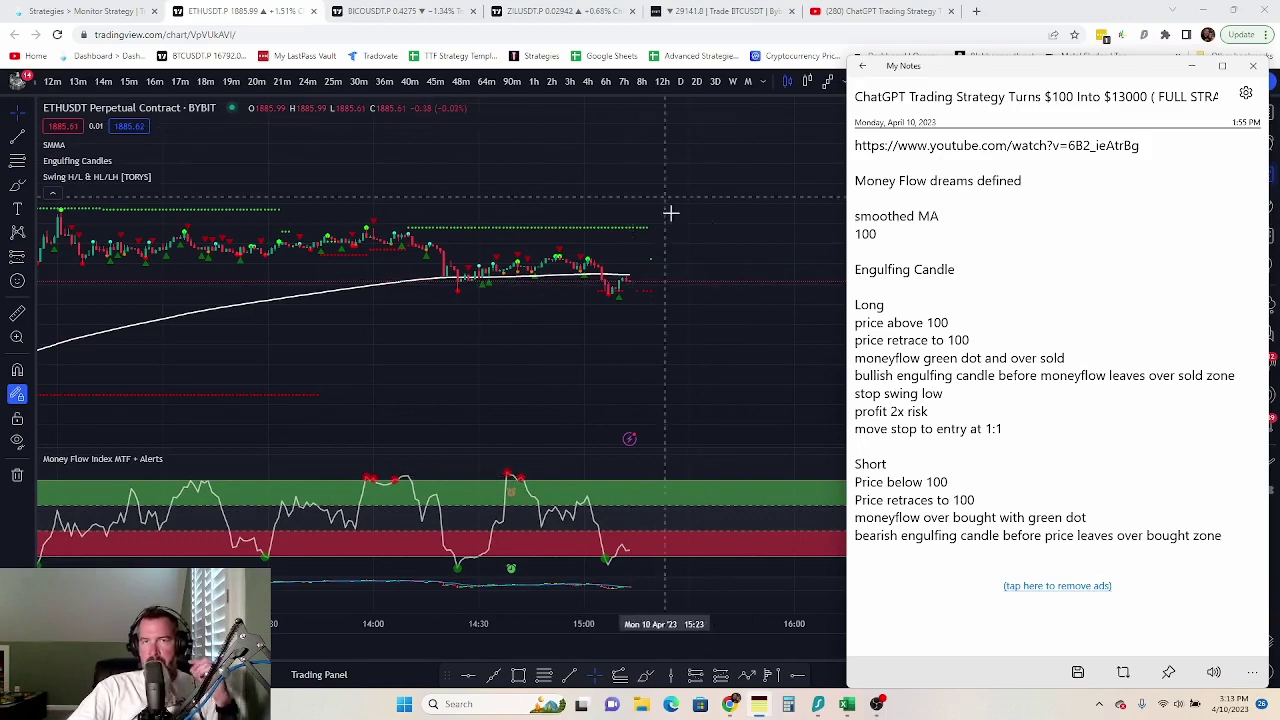
{"action": "scroll", "coordinate": [1046, 407], "scroll_direction": "down", "scroll_amount": 5}
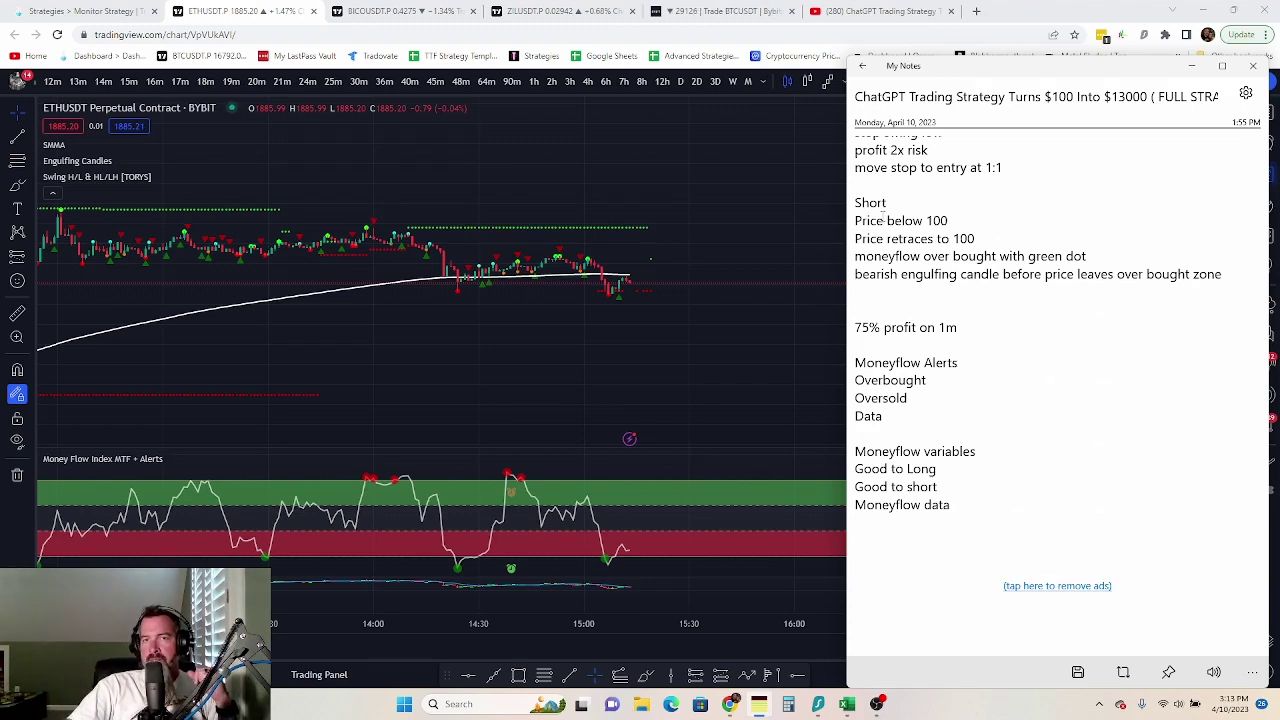
{"action": "left_click", "coordinate": [549, 366]}
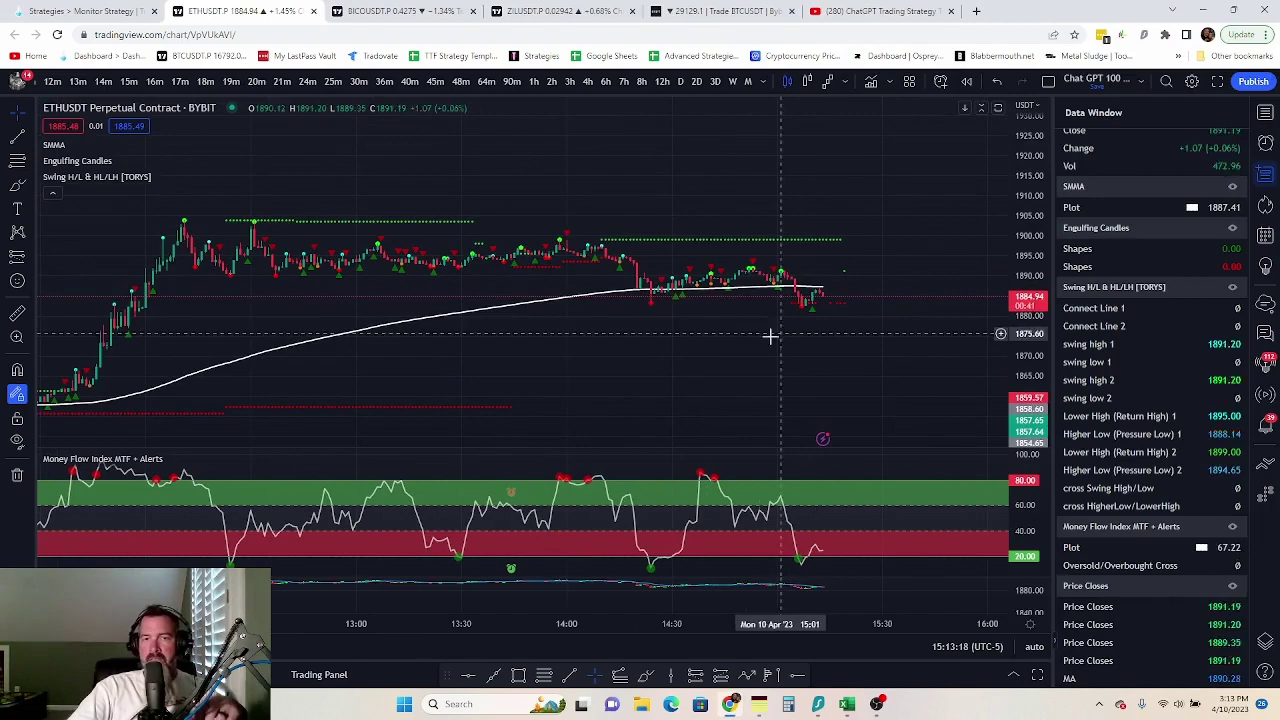
- Open the Chat GPT 100 to 13000 strategy in Strategy Builder and show its alert list
{"action": "left_click", "coordinate": [88, 12]}
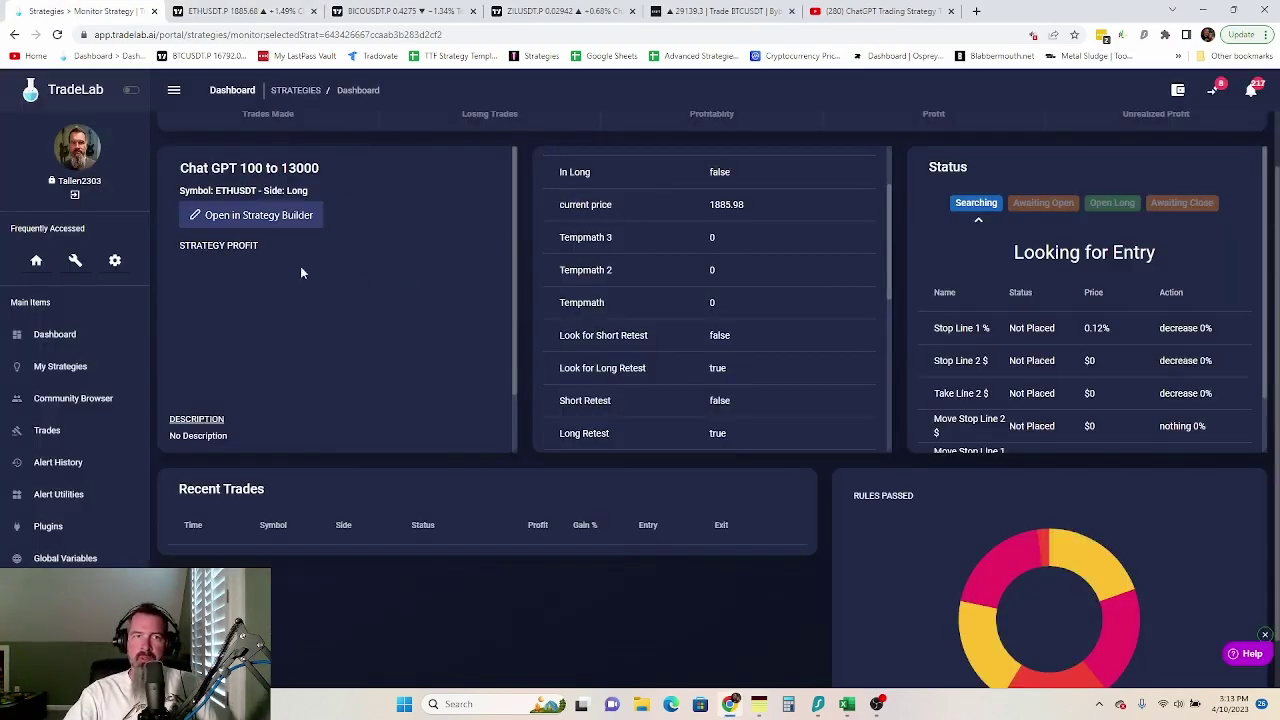
{"action": "left_click", "coordinate": [252, 215]}
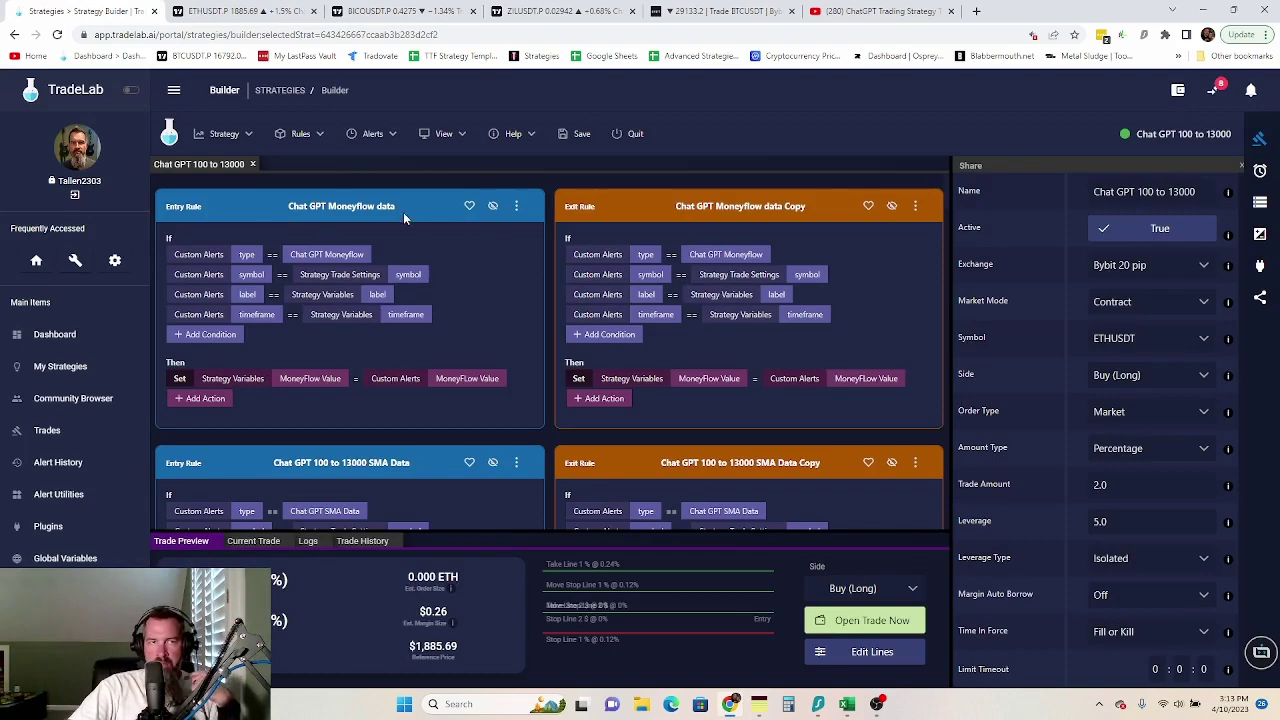
{"action": "left_click", "coordinate": [1260, 171]}
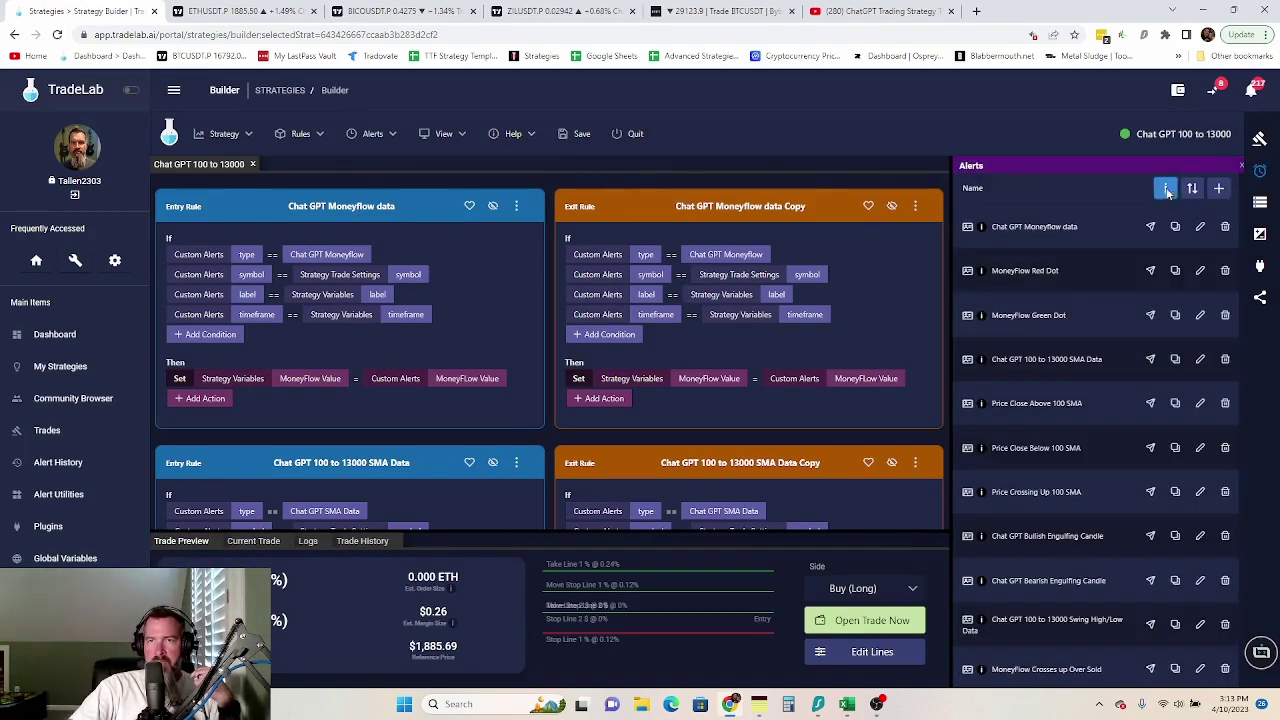
- Read through the alert setup instructions and dismiss them with All Done!
{"action": "left_click", "coordinate": [1165, 188]}
{"action": "scroll", "coordinate": [450, 545], "scroll_direction": "down", "scroll_amount": 1}
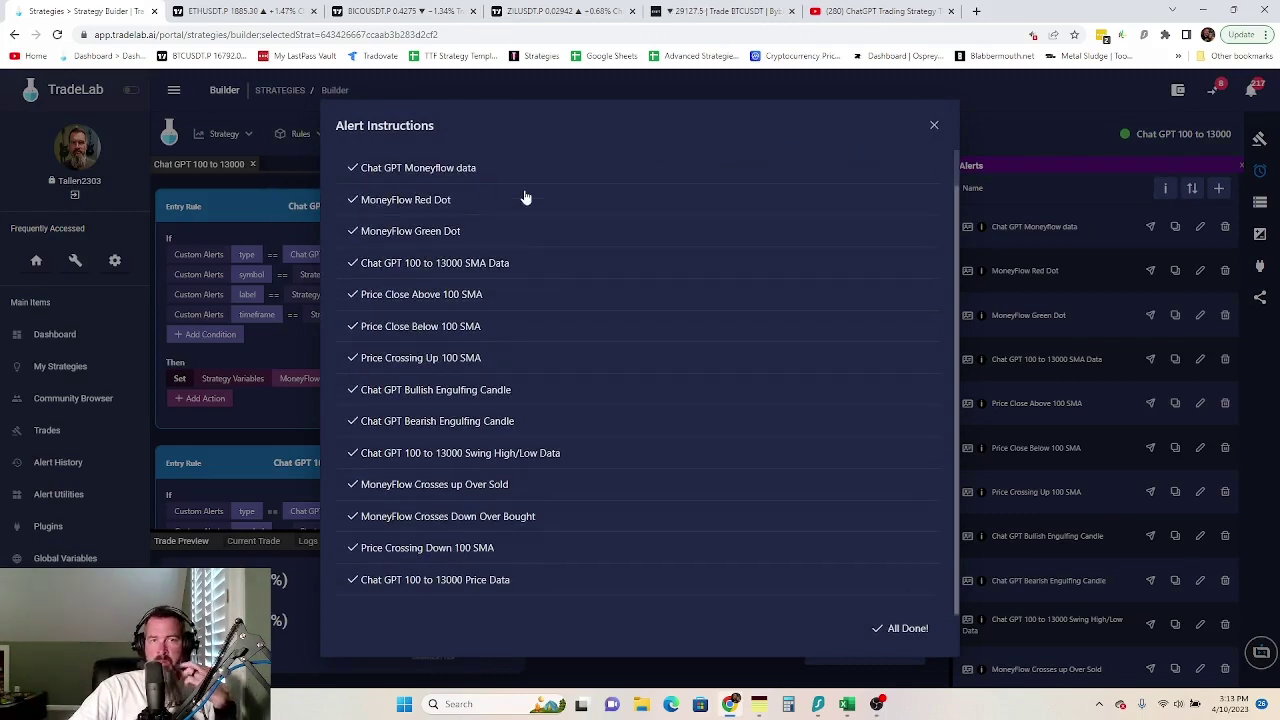
{"action": "left_click", "coordinate": [907, 629]}
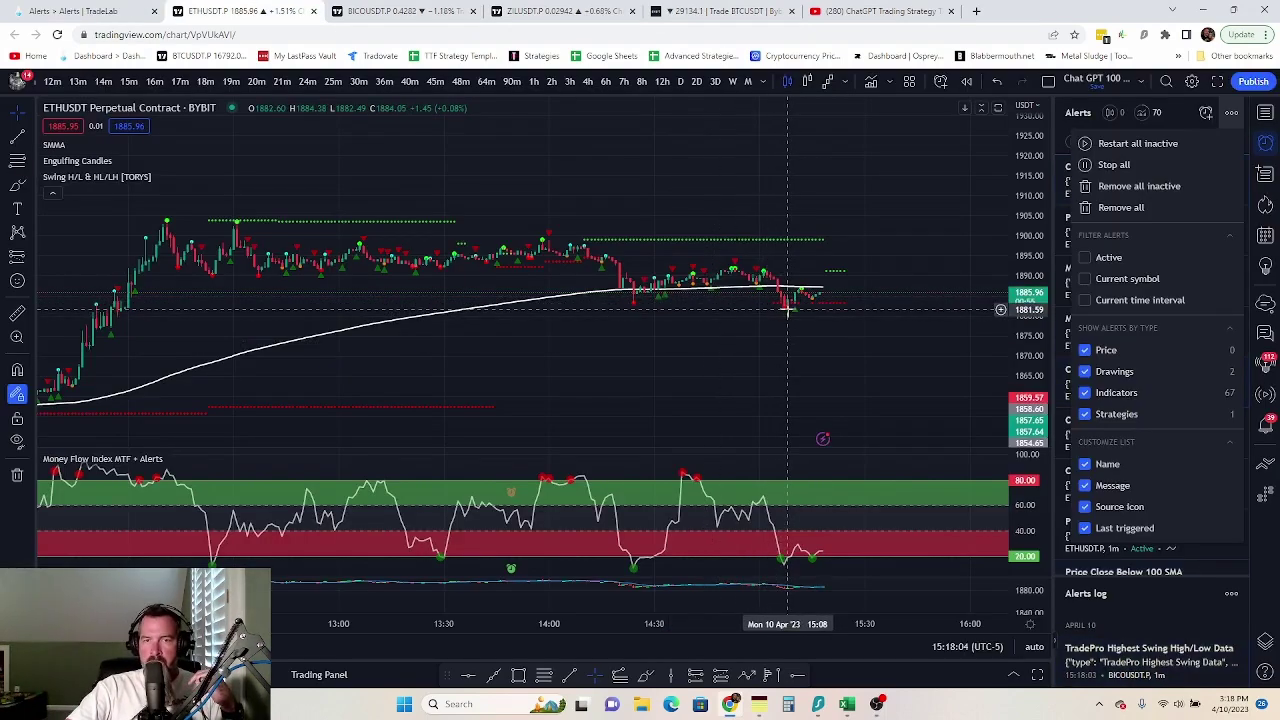
- Glance at TradeLab's saved strategies, then show the ETHUSDT chart with its Chat GPT alerts listed
{"action": "left_click", "coordinate": [998, 322]}
{"action": "scroll", "coordinate": [860, 325], "scroll_direction": "up", "scroll_amount": 3}
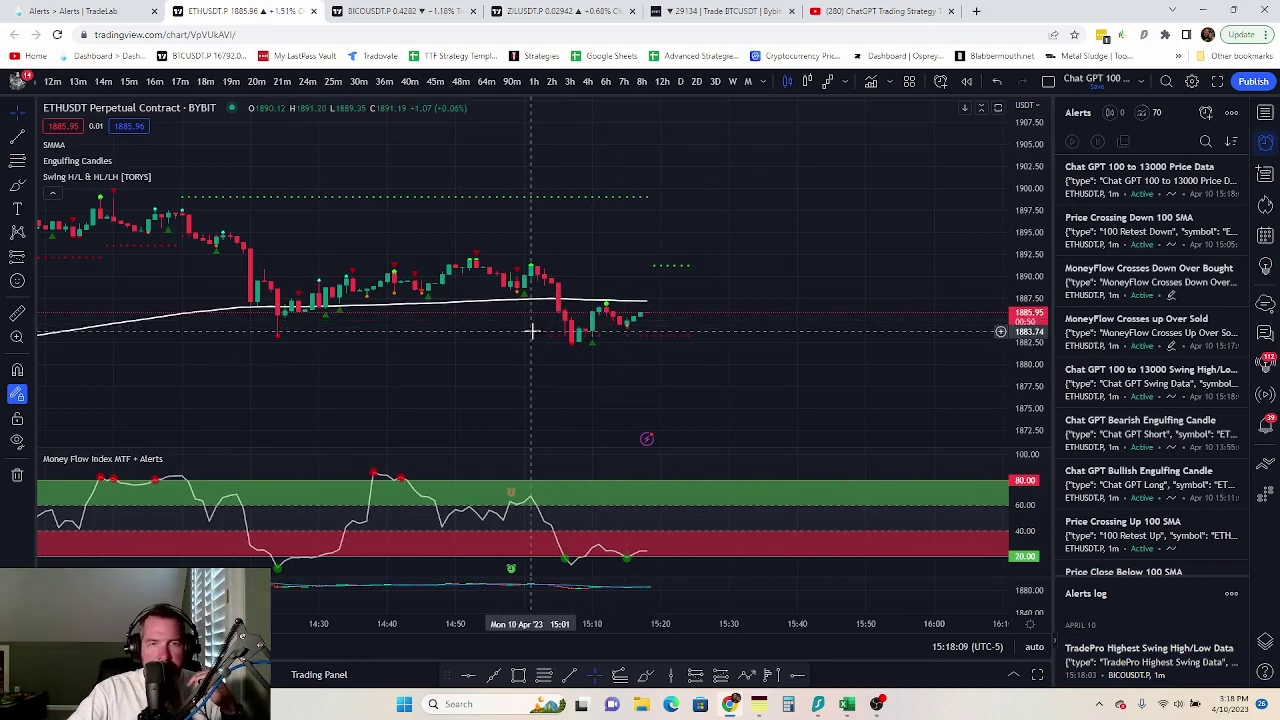
{"action": "key", "text": "ctrl+1"}
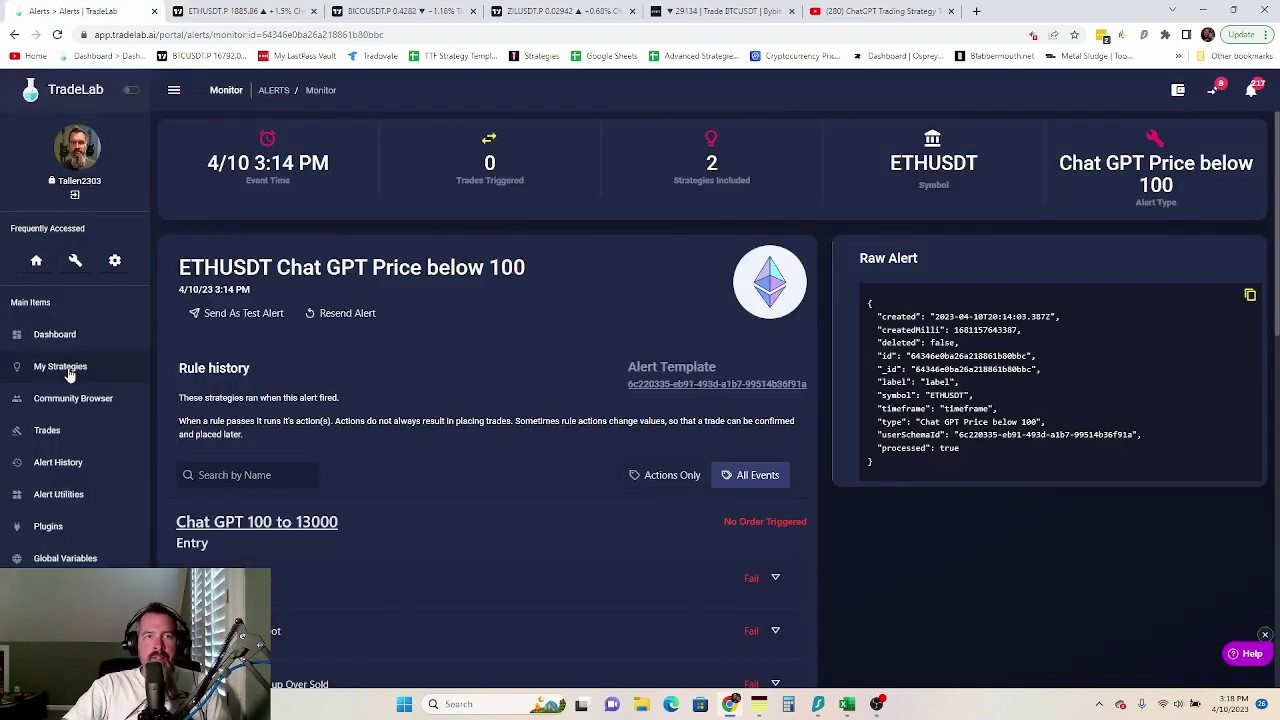
{"action": "left_click", "coordinate": [62, 367]}
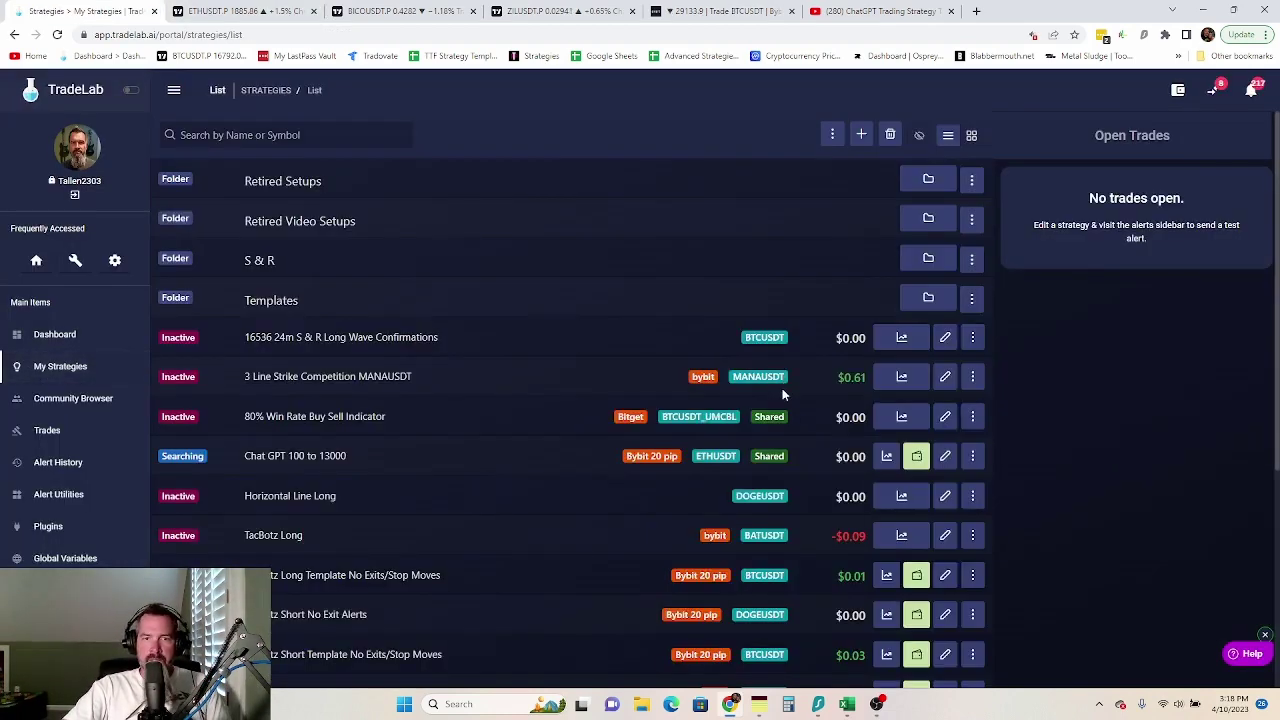
{"action": "key", "text": "ctrl+2"}
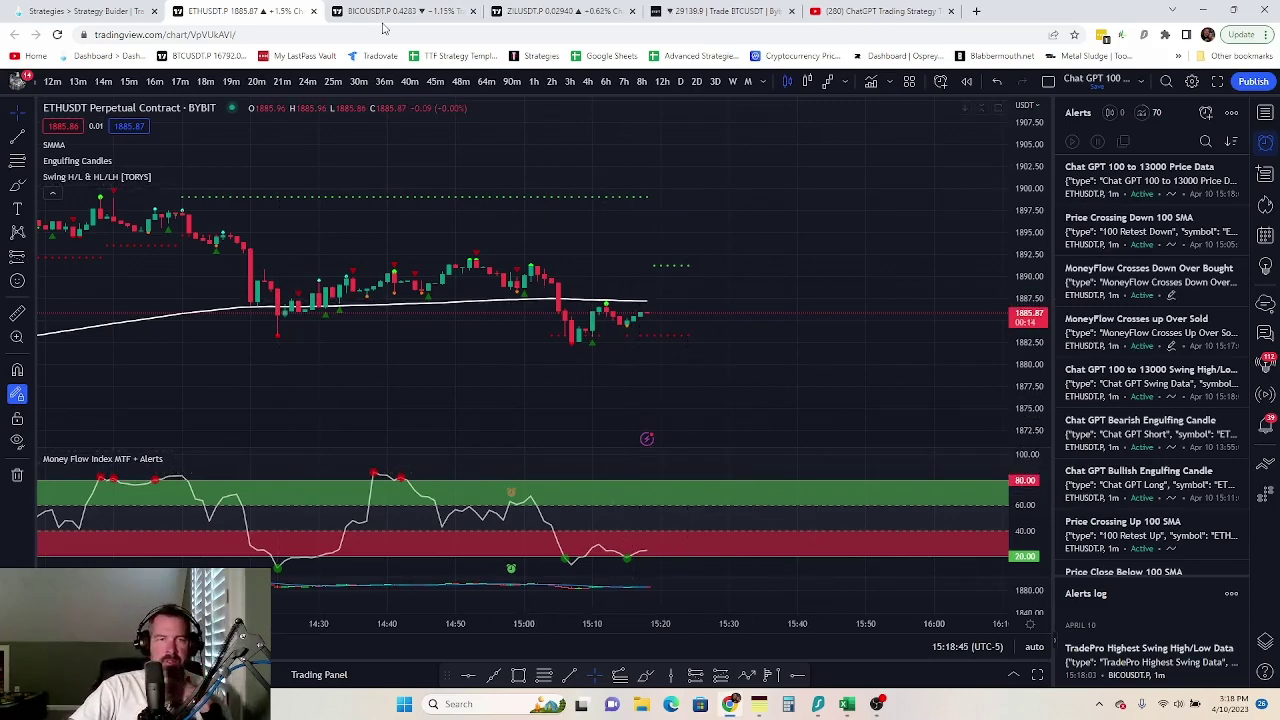
- Return to the strategy builder and scroll through the strategy's entry and exit rule cards
{"action": "left_click", "coordinate": [85, 11]}
{"action": "scroll", "coordinate": [296, 341], "scroll_direction": "down", "scroll_amount": 10}
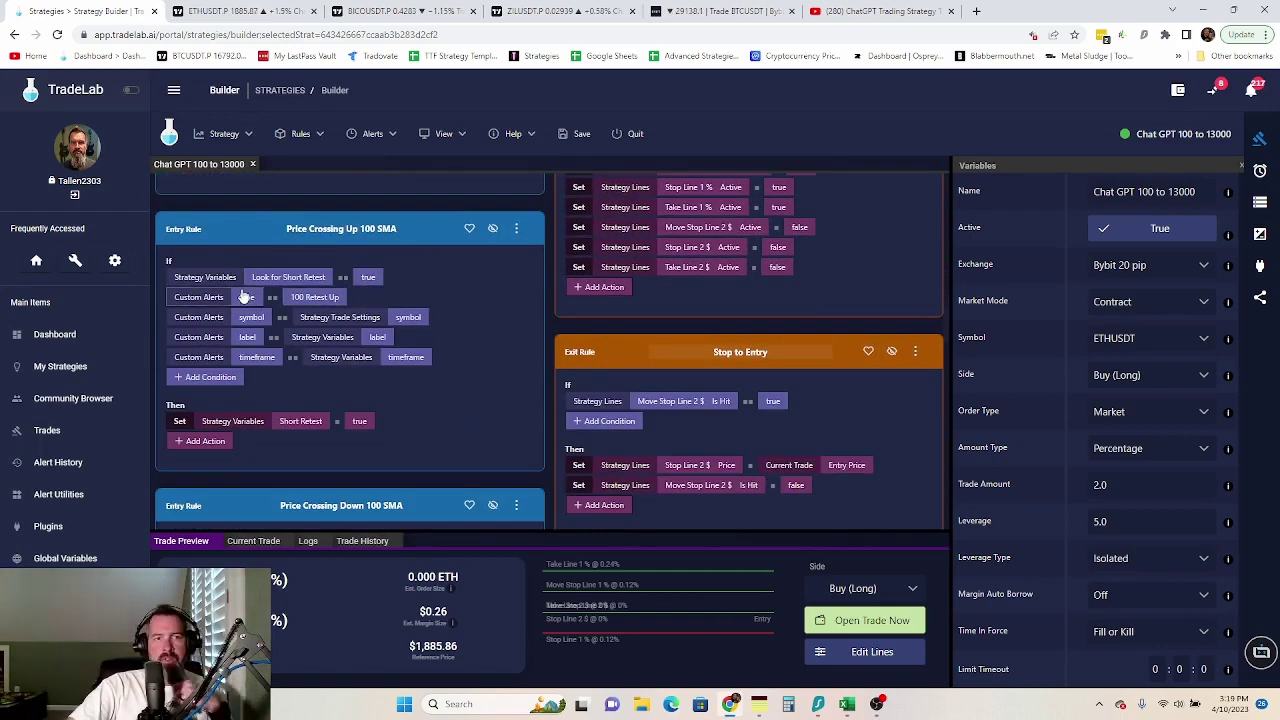
{"action": "scroll", "coordinate": [366, 288], "scroll_direction": "up", "scroll_amount": 8}
{"action": "scroll", "coordinate": [365, 284], "scroll_direction": "down", "scroll_amount": 5}
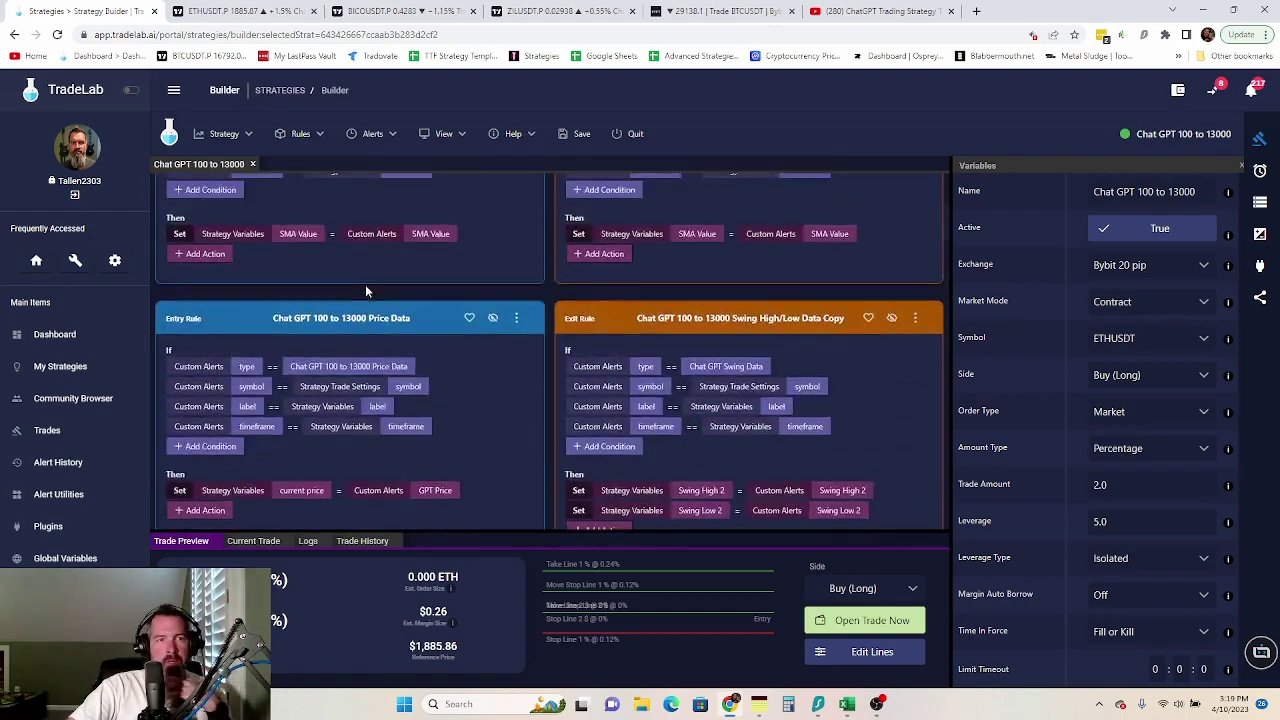
{"action": "scroll", "coordinate": [360, 290], "scroll_direction": "down", "scroll_amount": 1}
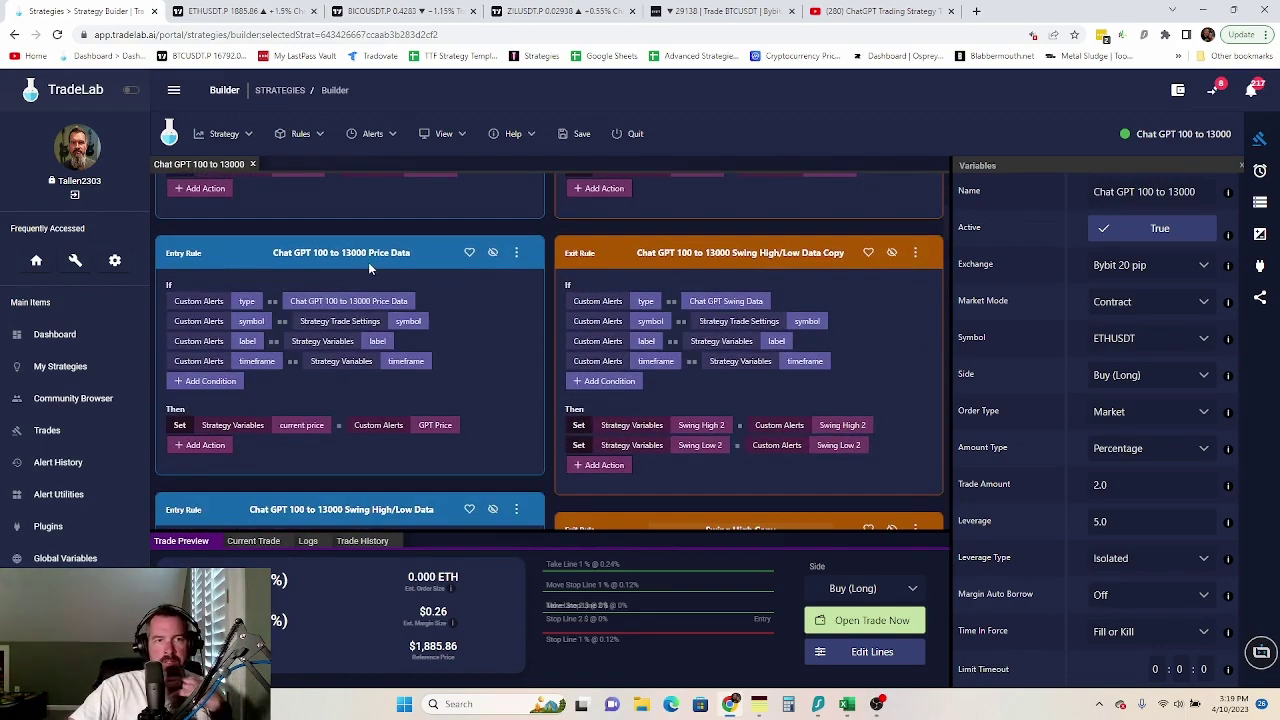
{"action": "scroll", "coordinate": [373, 321], "scroll_direction": "down", "scroll_amount": 10}
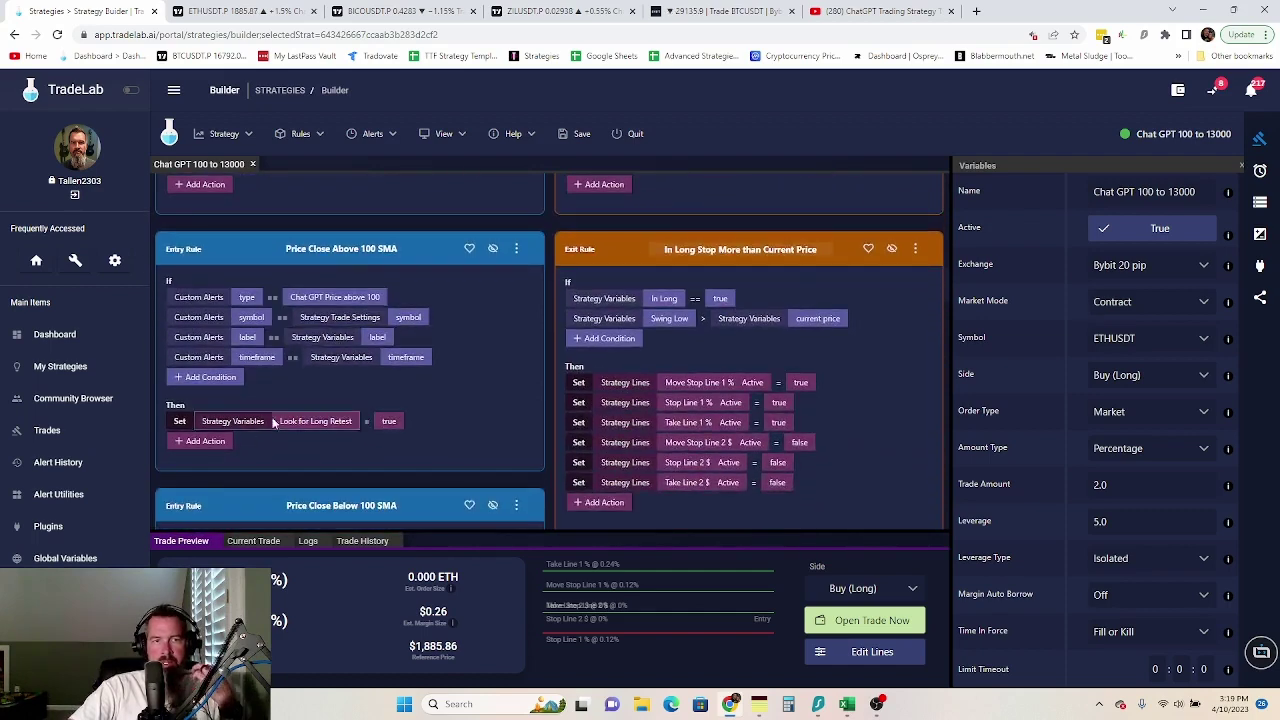
{"action": "scroll", "coordinate": [292, 297], "scroll_direction": "down", "scroll_amount": 3}
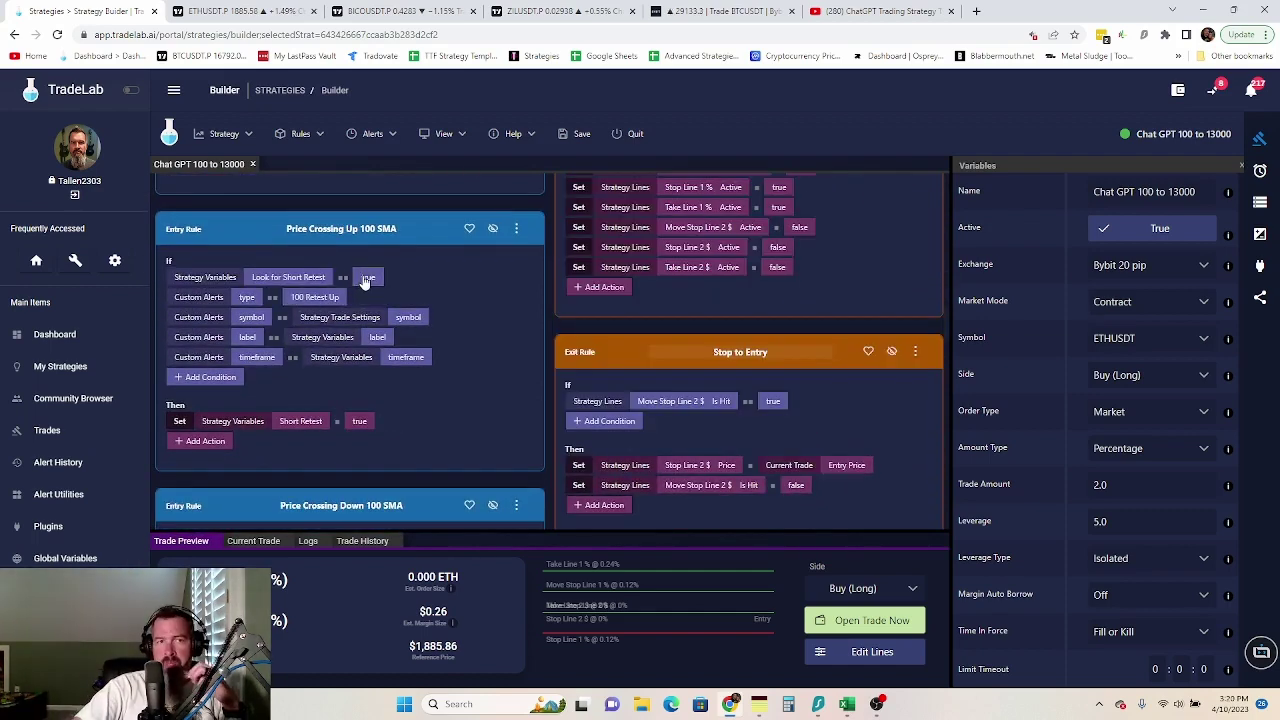
{"action": "scroll", "coordinate": [336, 420], "scroll_direction": "down", "scroll_amount": 2}
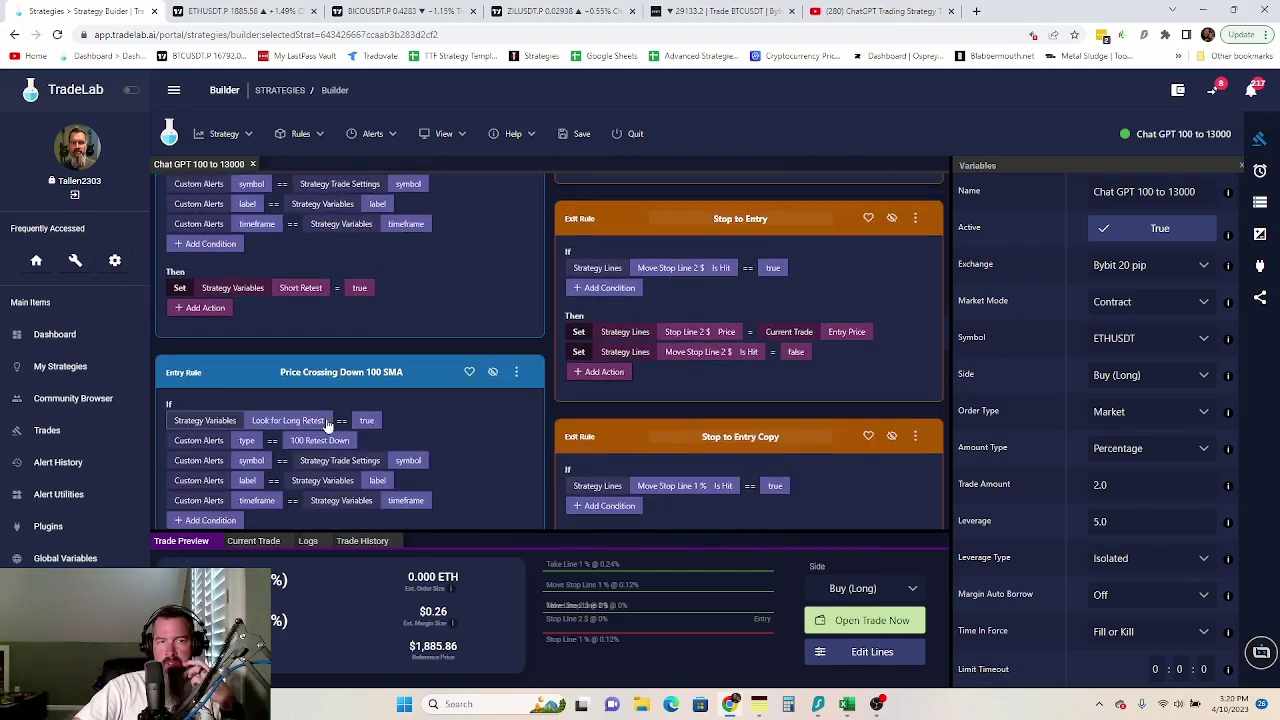
{"action": "scroll", "coordinate": [205, 422], "scroll_direction": "down", "scroll_amount": 1}
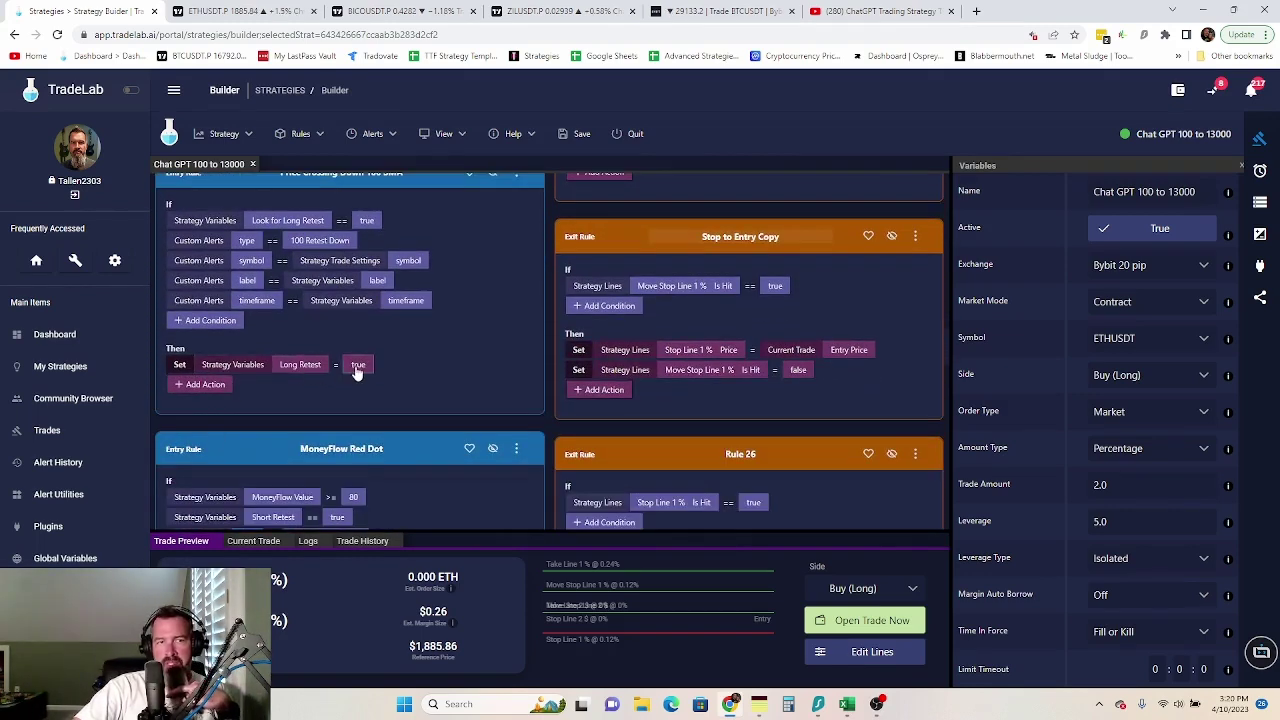
{"action": "scroll", "coordinate": [334, 382], "scroll_direction": "down", "scroll_amount": 2}
{"action": "scroll", "coordinate": [329, 420], "scroll_direction": "down", "scroll_amount": 4}
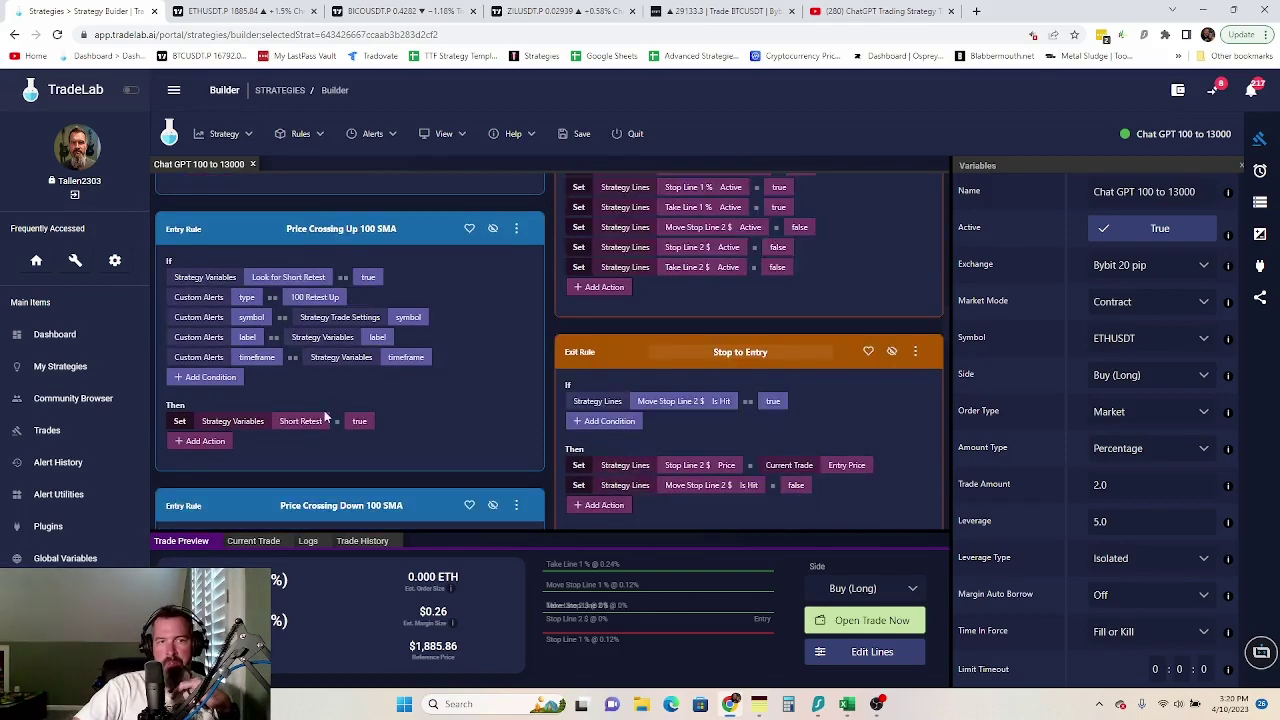
{"action": "scroll", "coordinate": [300, 350], "scroll_direction": "up", "scroll_amount": 4}
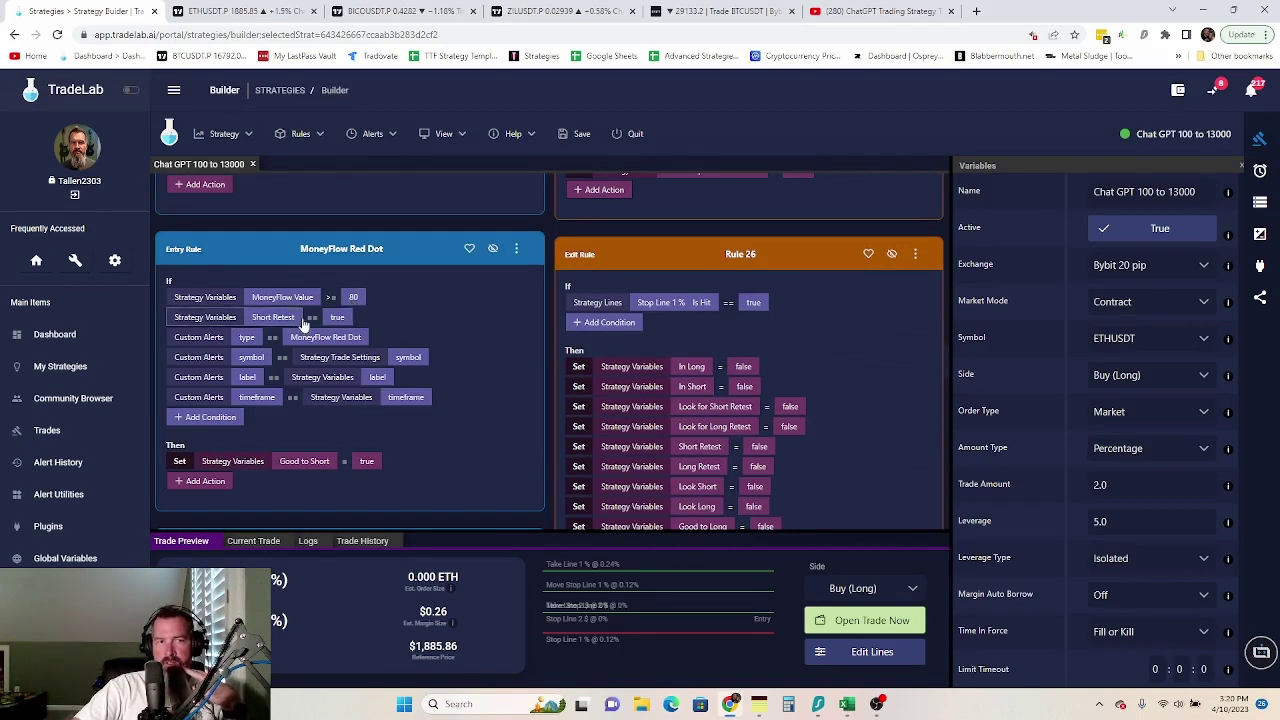
{"action": "scroll", "coordinate": [300, 360], "scroll_direction": "down", "scroll_amount": 2}
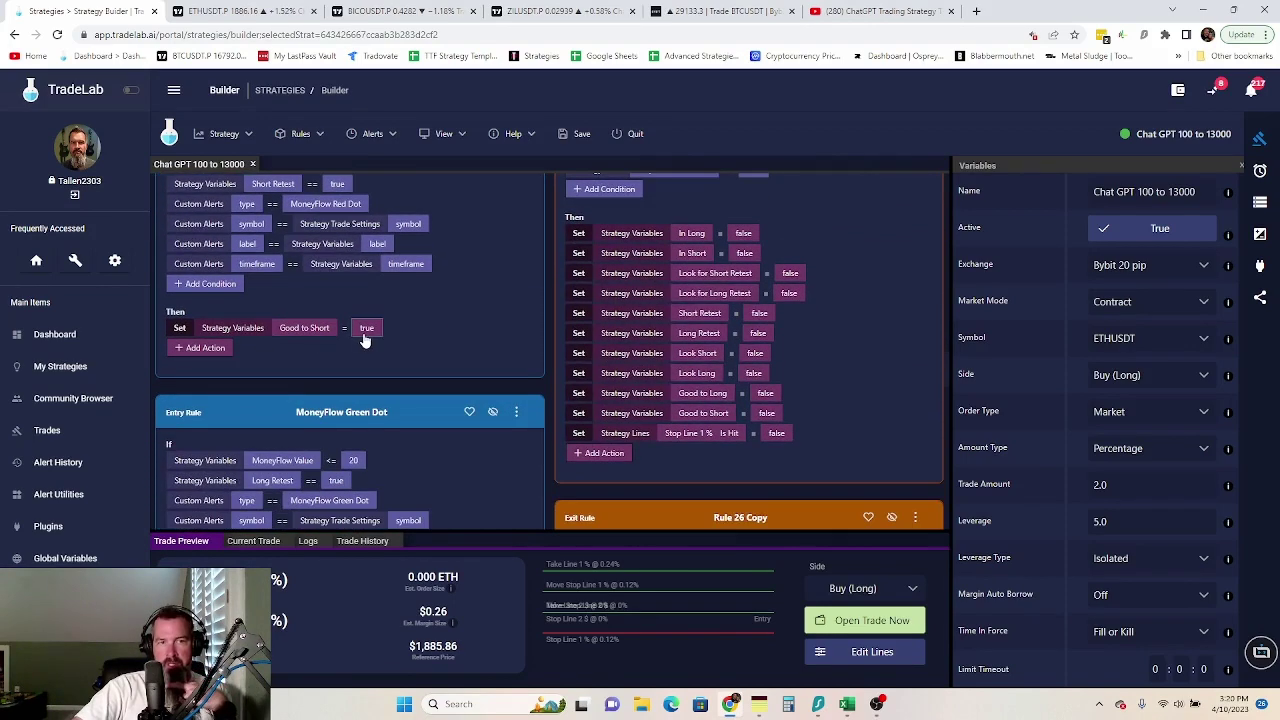
- Finish reviewing the rules and display the six stop, move-stop and take-profit lines
{"action": "scroll", "coordinate": [486, 345], "scroll_direction": "down", "scroll_amount": 3}
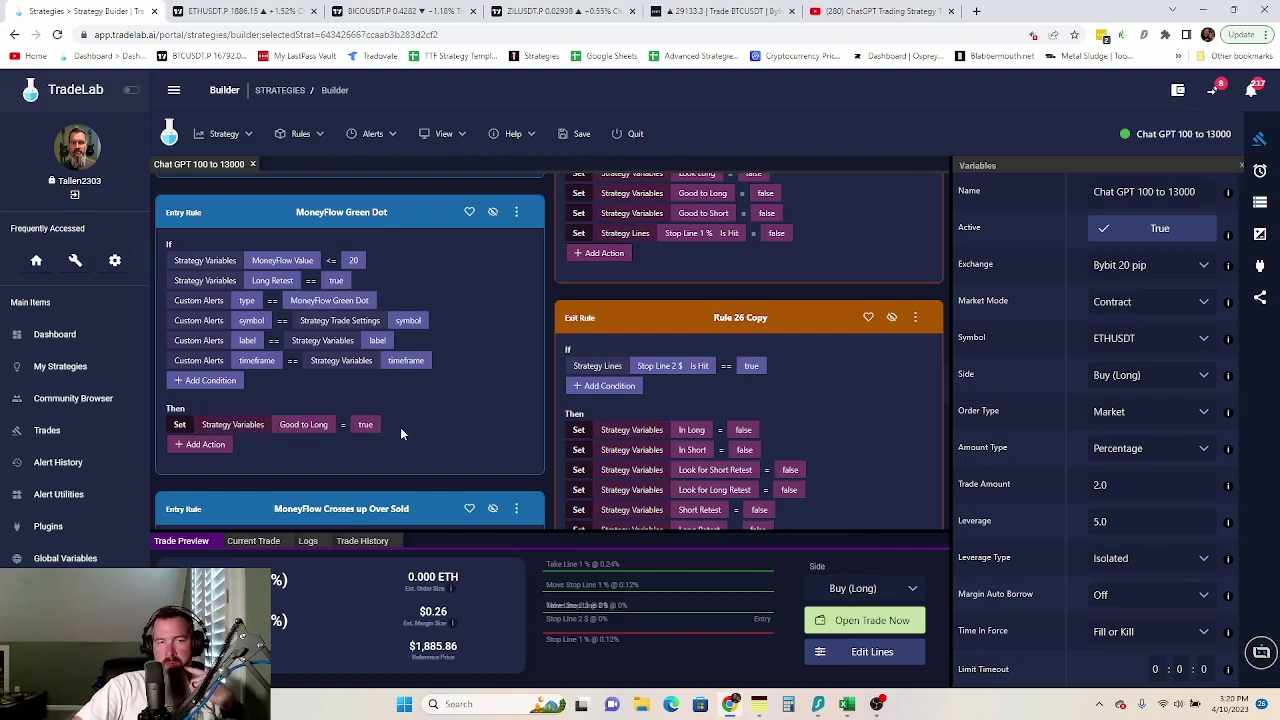
{"action": "scroll", "coordinate": [400, 427], "scroll_direction": "down", "scroll_amount": 1}
{"action": "scroll", "coordinate": [304, 297], "scroll_direction": "up", "scroll_amount": 2}
{"action": "scroll", "coordinate": [321, 360], "scroll_direction": "up", "scroll_amount": 1}
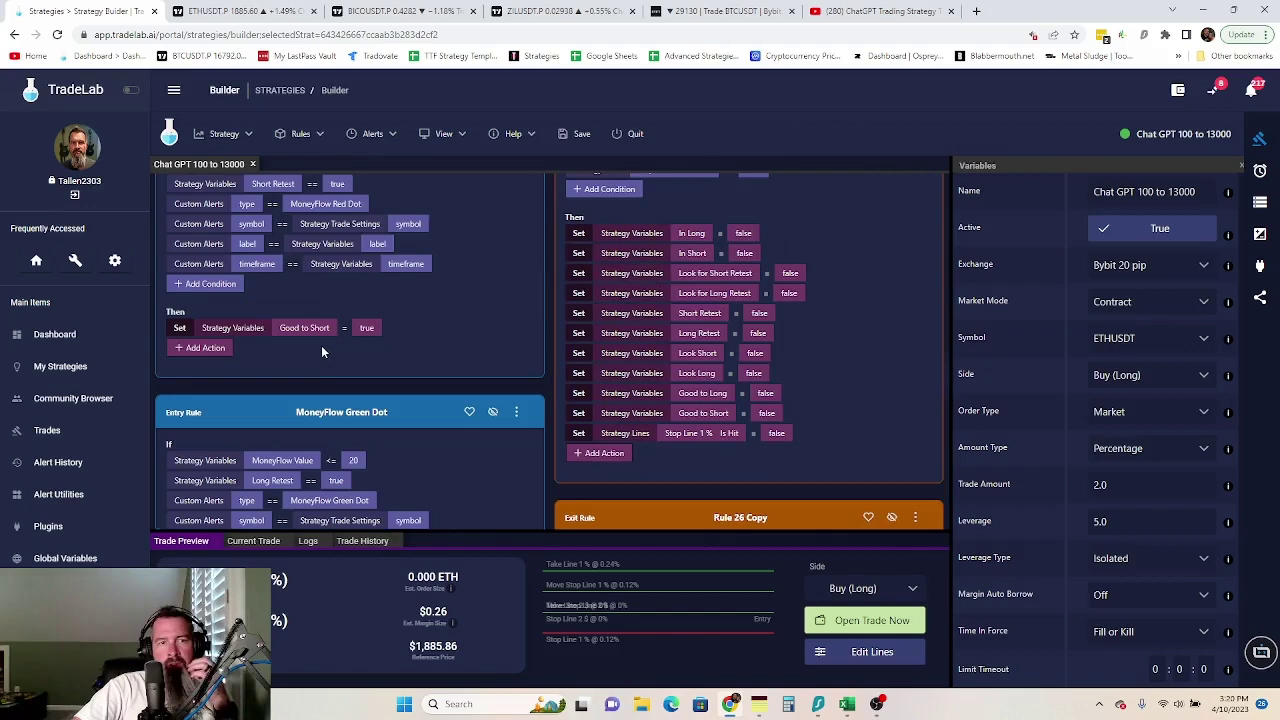
{"action": "scroll", "coordinate": [320, 345], "scroll_direction": "down", "scroll_amount": 2}
{"action": "scroll", "coordinate": [376, 413], "scroll_direction": "down", "scroll_amount": 3}
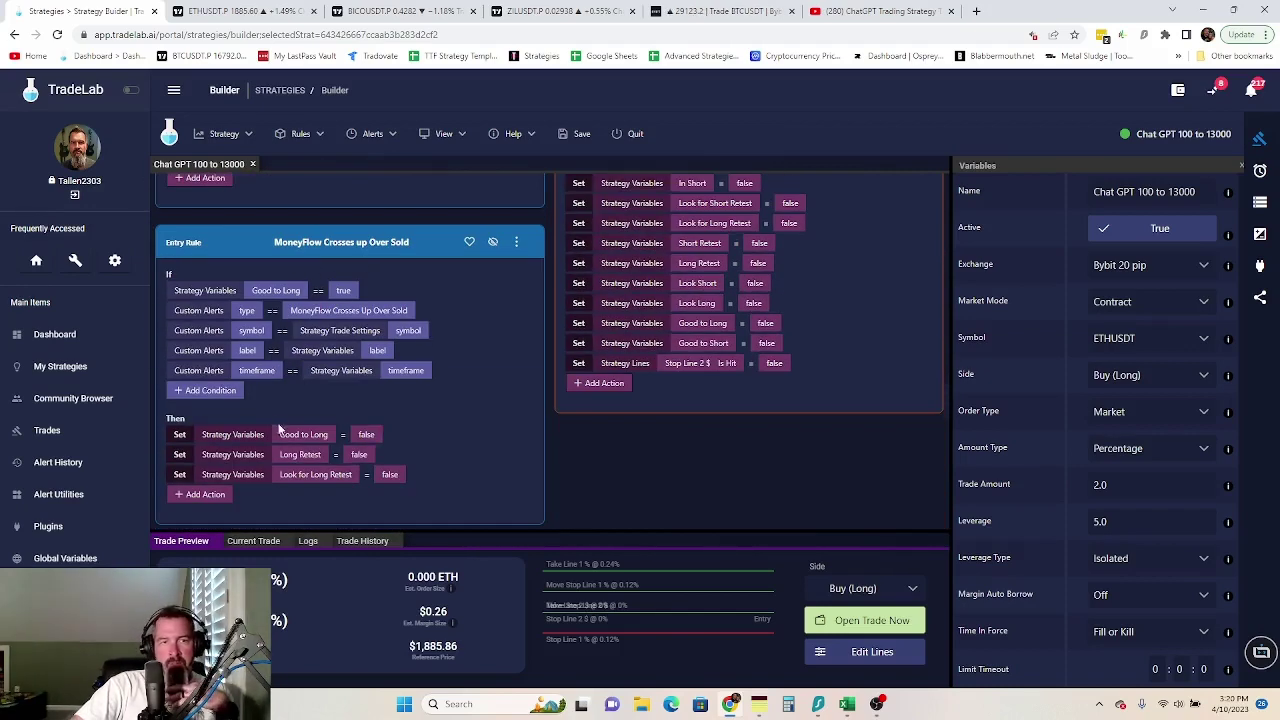
{"action": "scroll", "coordinate": [315, 432], "scroll_direction": "down", "scroll_amount": 1}
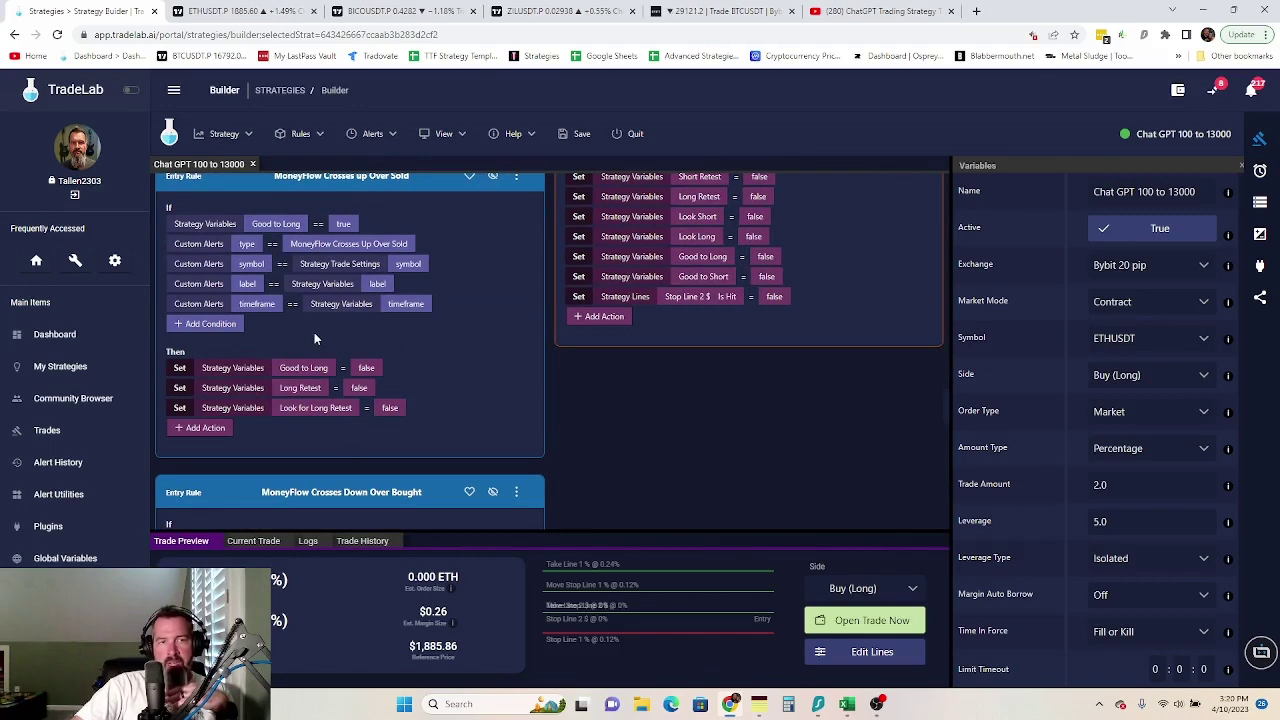
{"action": "scroll", "coordinate": [330, 335], "scroll_direction": "down", "scroll_amount": 3}
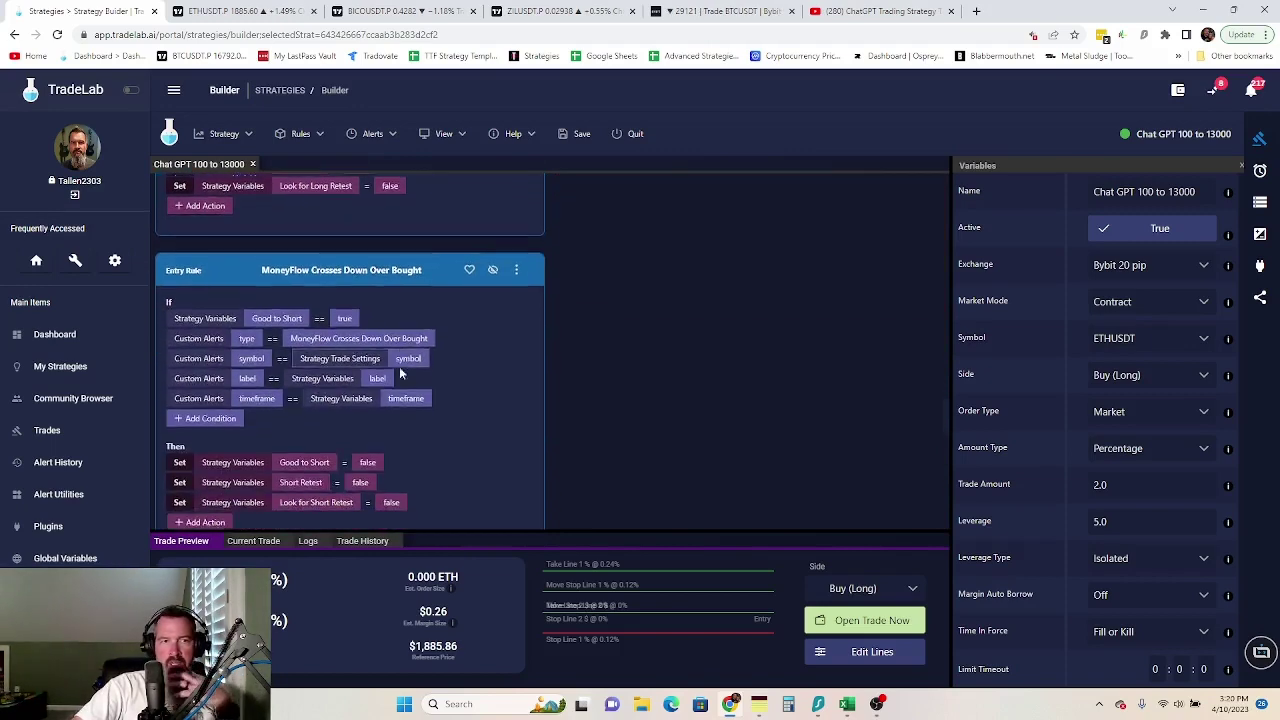
{"action": "scroll", "coordinate": [365, 406], "scroll_direction": "down", "scroll_amount": 2}
{"action": "scroll", "coordinate": [350, 345], "scroll_direction": "up", "scroll_amount": 2}
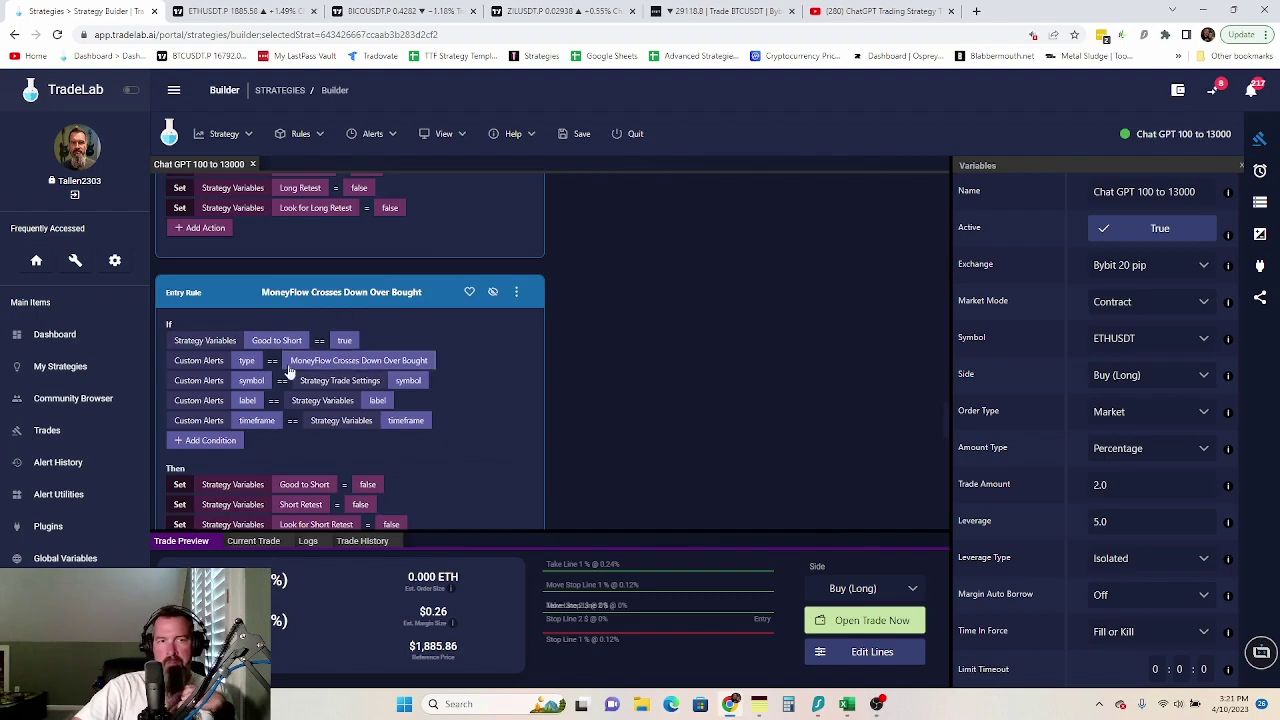
{"action": "scroll", "coordinate": [340, 430], "scroll_direction": "down", "scroll_amount": 6}
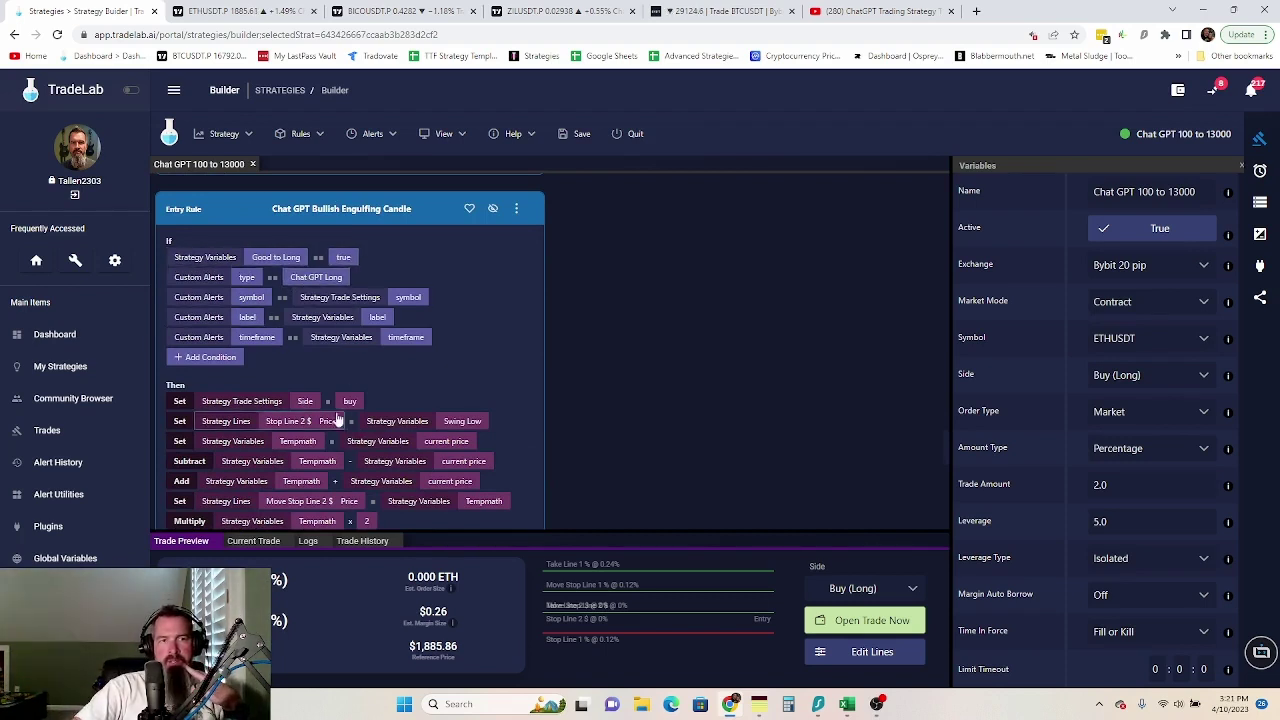
{"action": "scroll", "coordinate": [340, 420], "scroll_direction": "down", "scroll_amount": 2}
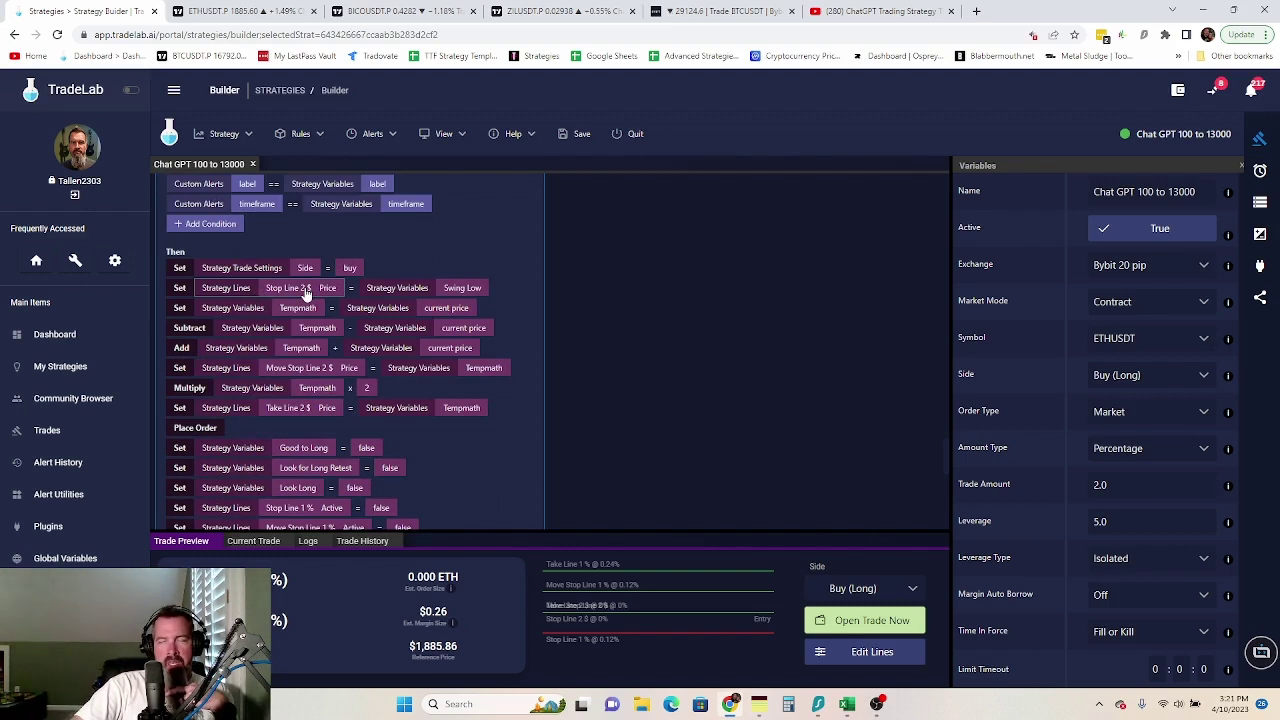
{"action": "left_click", "coordinate": [1260, 229]}
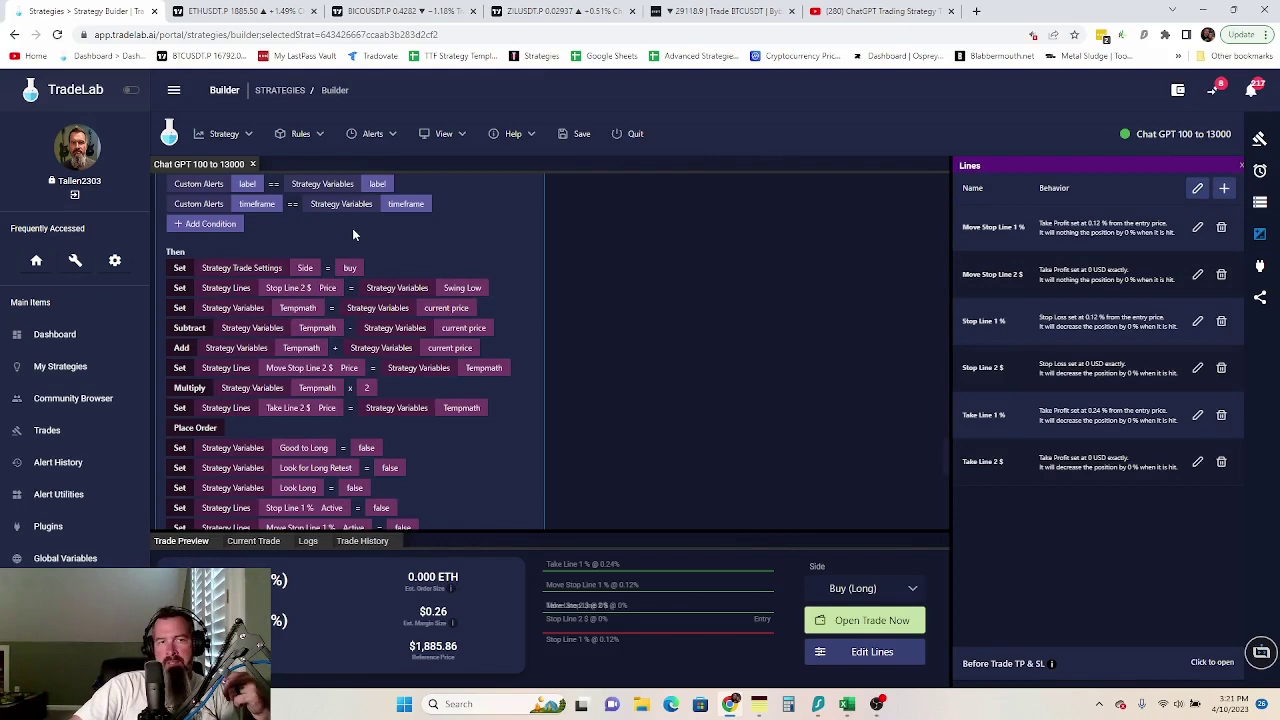
{"action": "left_click", "coordinate": [225, 11]}
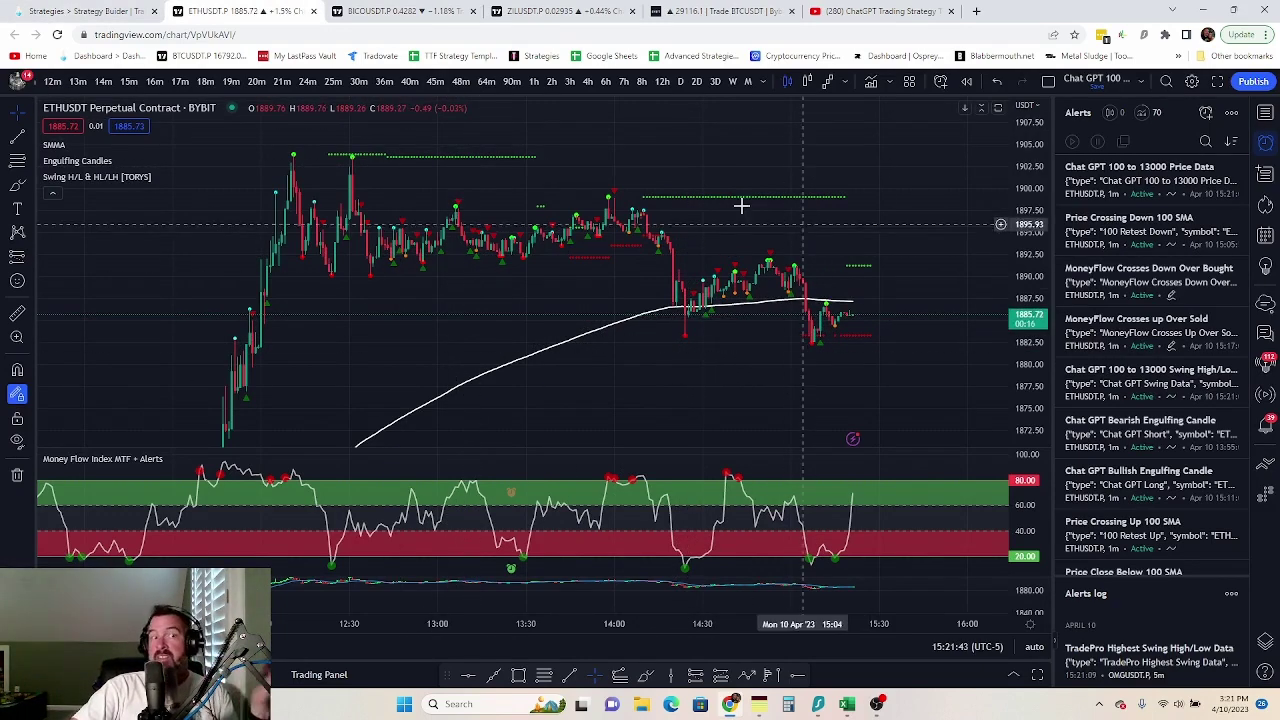
{"action": "left_click", "coordinate": [86, 12]}
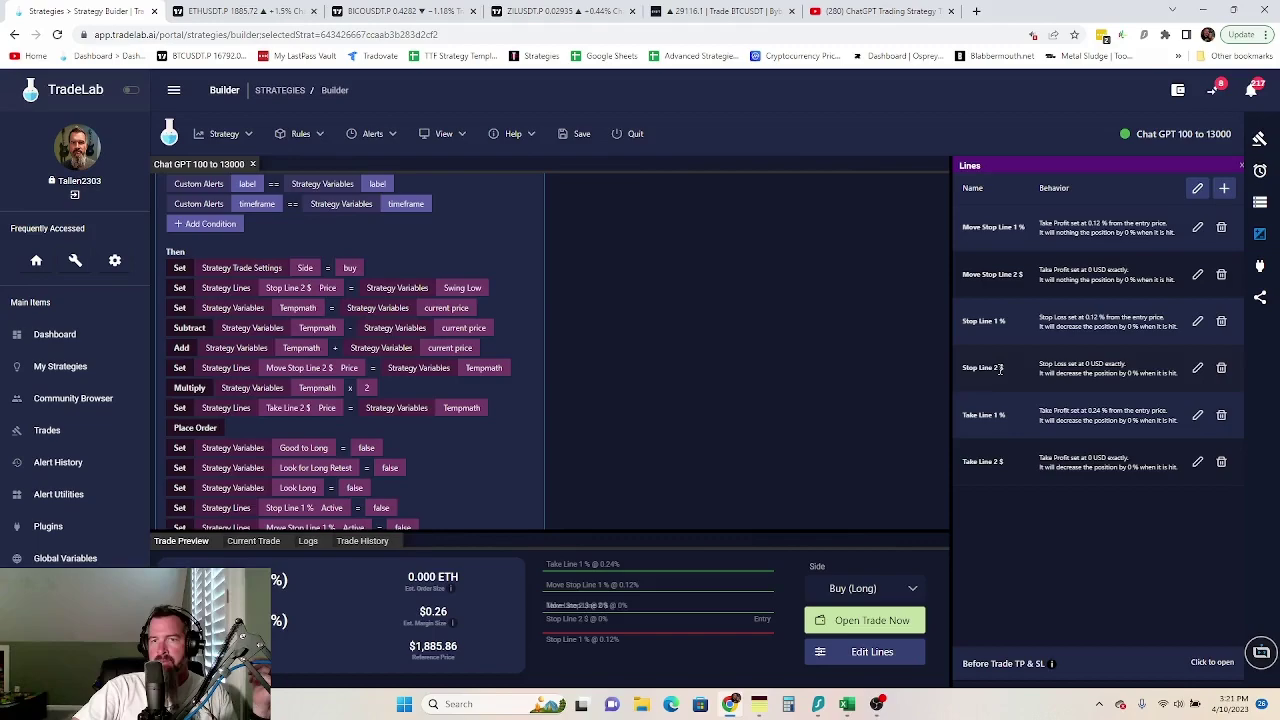
{"action": "scroll", "coordinate": [704, 389], "scroll_direction": "up", "scroll_amount": 5}
{"action": "scroll", "coordinate": [606, 417], "scroll_direction": "down", "scroll_amount": 5}
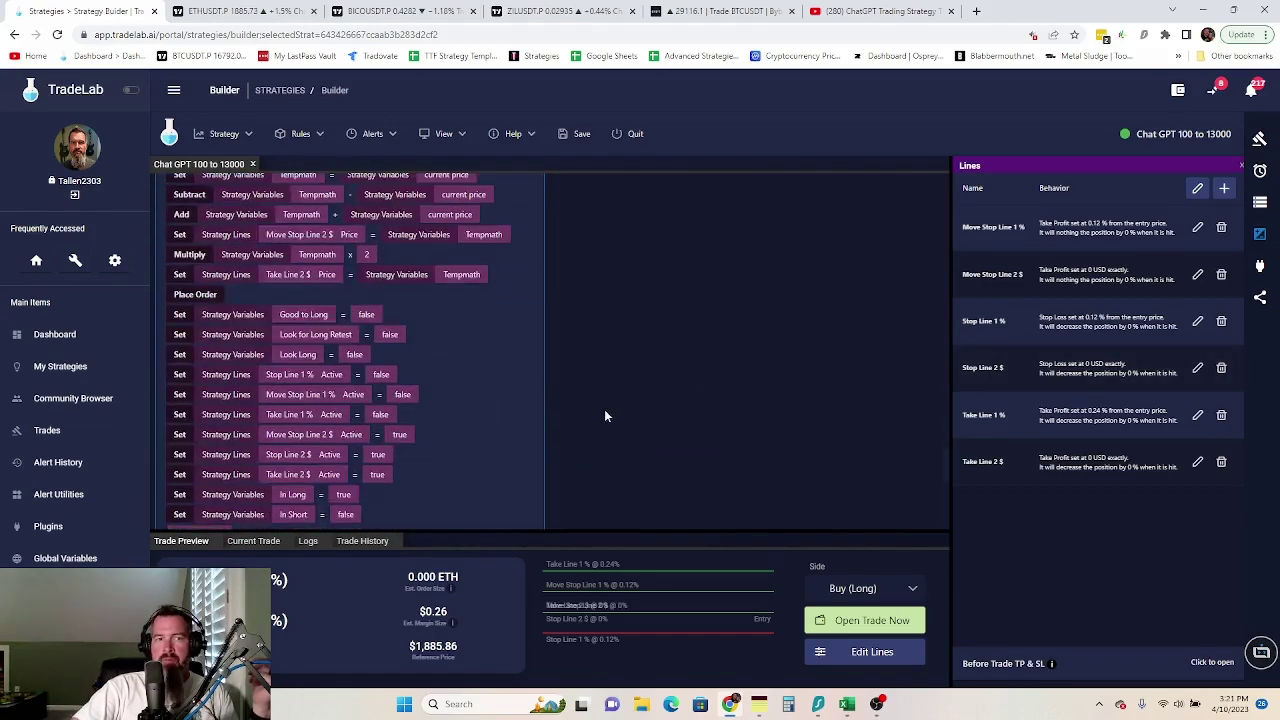
{"action": "scroll", "coordinate": [361, 345], "scroll_direction": "up", "scroll_amount": 3}
{"action": "scroll", "coordinate": [361, 345], "scroll_direction": "down", "scroll_amount": 3}
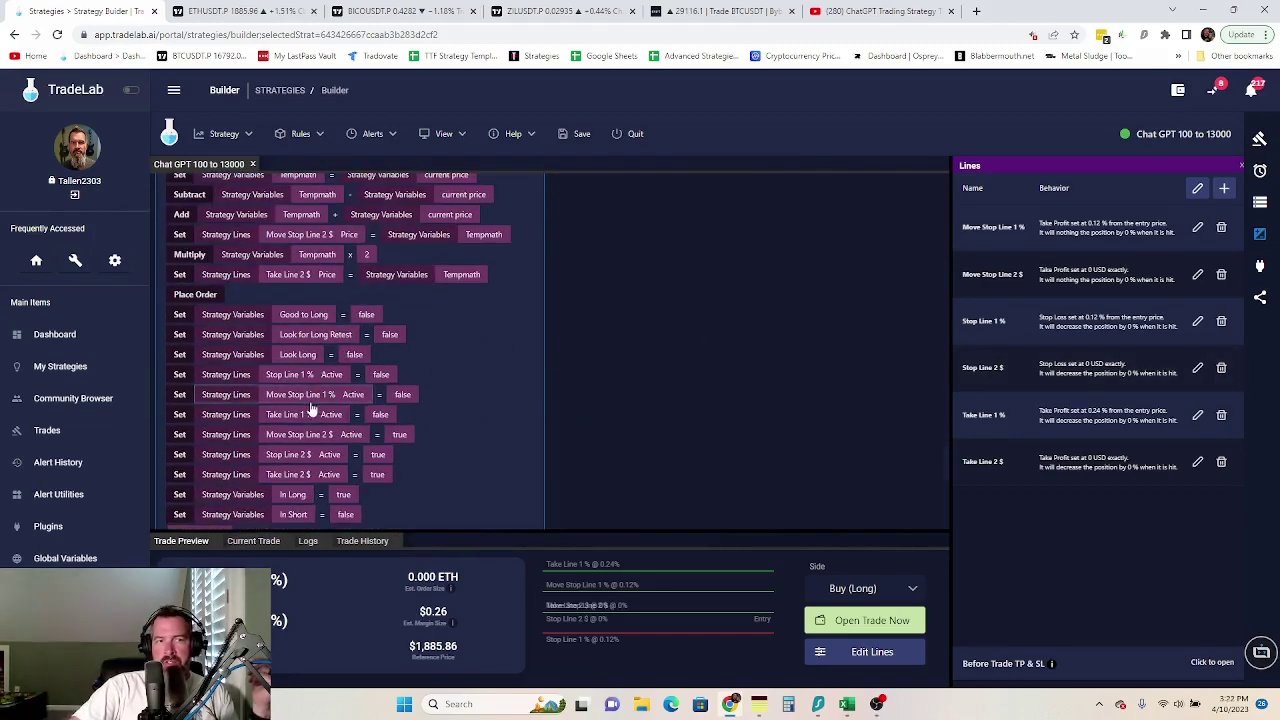
{"action": "scroll", "coordinate": [310, 410], "scroll_direction": "down", "scroll_amount": 2}
{"action": "scroll", "coordinate": [813, 377], "scroll_direction": "up", "scroll_amount": 4}
{"action": "scroll", "coordinate": [813, 377], "scroll_direction": "down", "scroll_amount": 10}
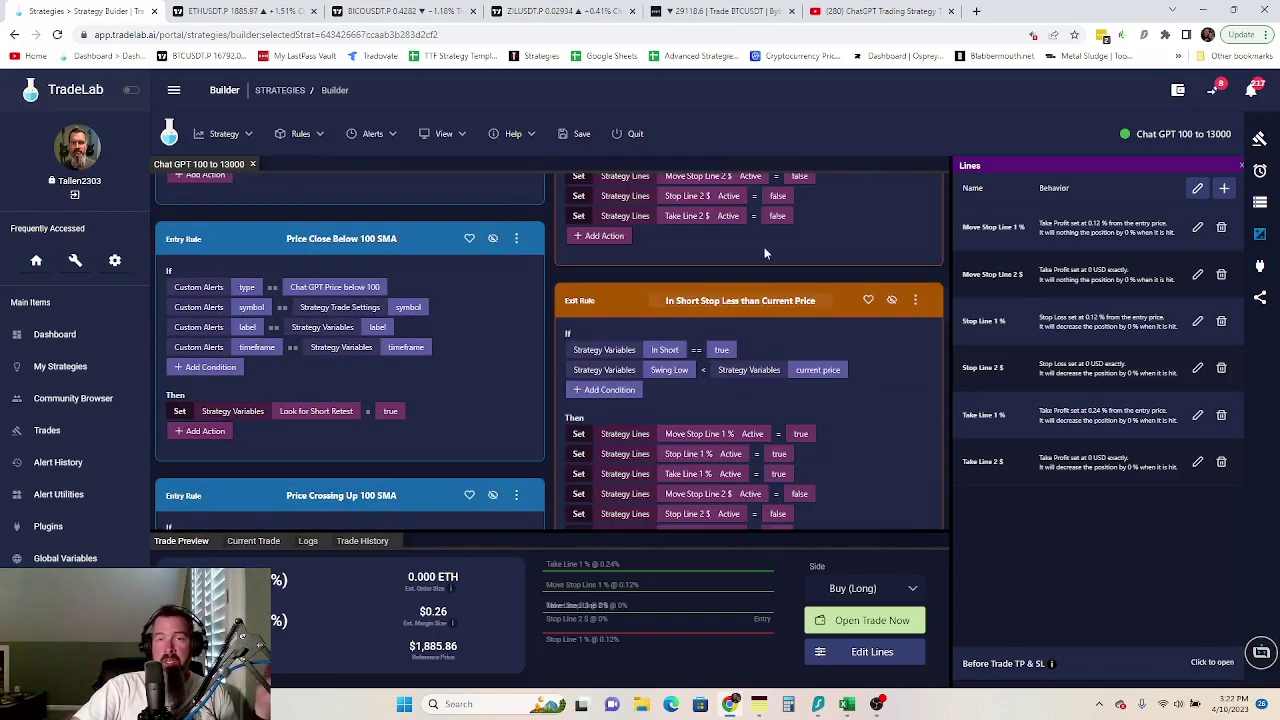
{"action": "scroll", "coordinate": [860, 388], "scroll_direction": "down", "scroll_amount": 3}
{"action": "scroll", "coordinate": [762, 274], "scroll_direction": "up", "scroll_amount": 4}
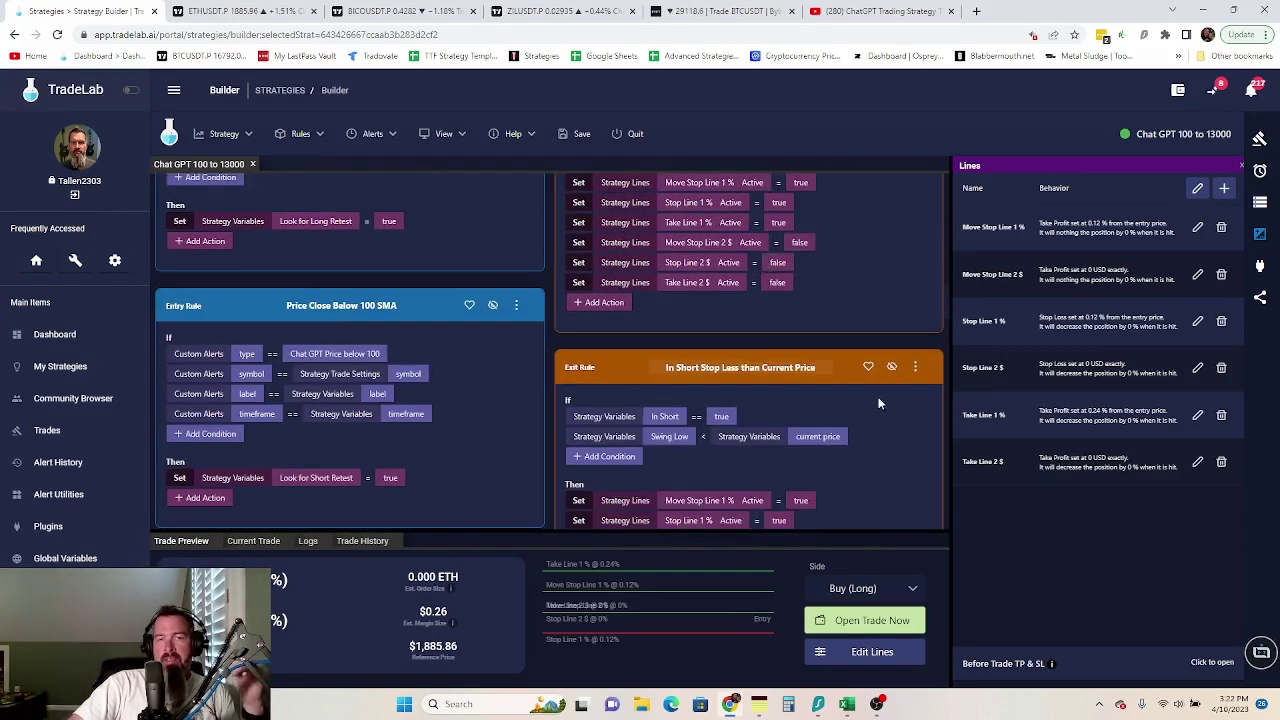
{"action": "scroll", "coordinate": [879, 403], "scroll_direction": "down", "scroll_amount": 2}
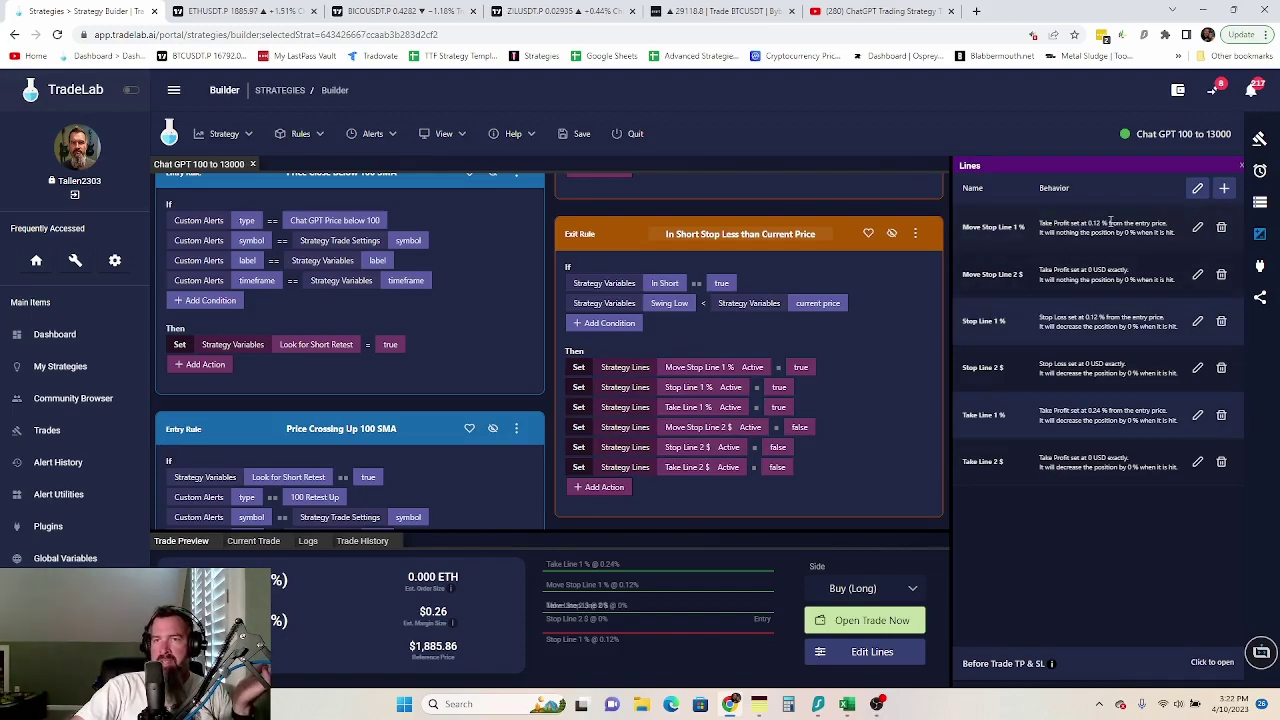
{"action": "scroll", "coordinate": [735, 412], "scroll_direction": "down", "scroll_amount": 10}
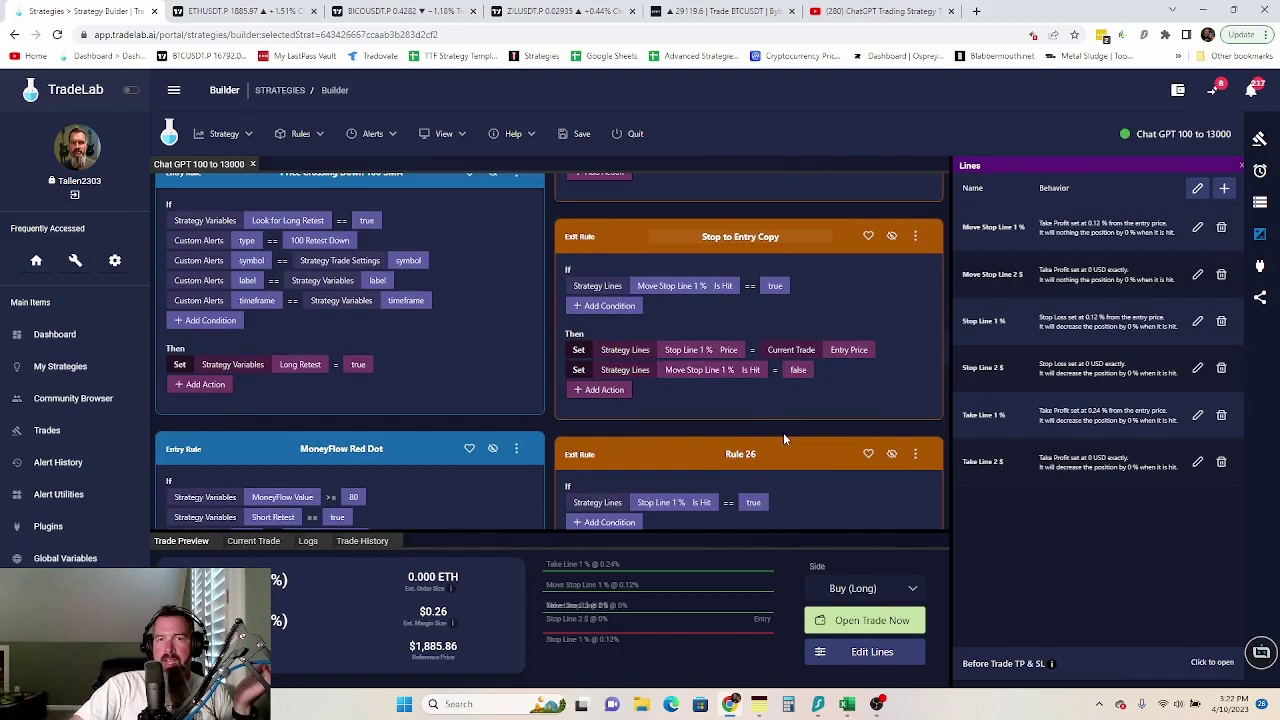
{"action": "scroll", "coordinate": [678, 450], "scroll_direction": "down", "scroll_amount": 2}
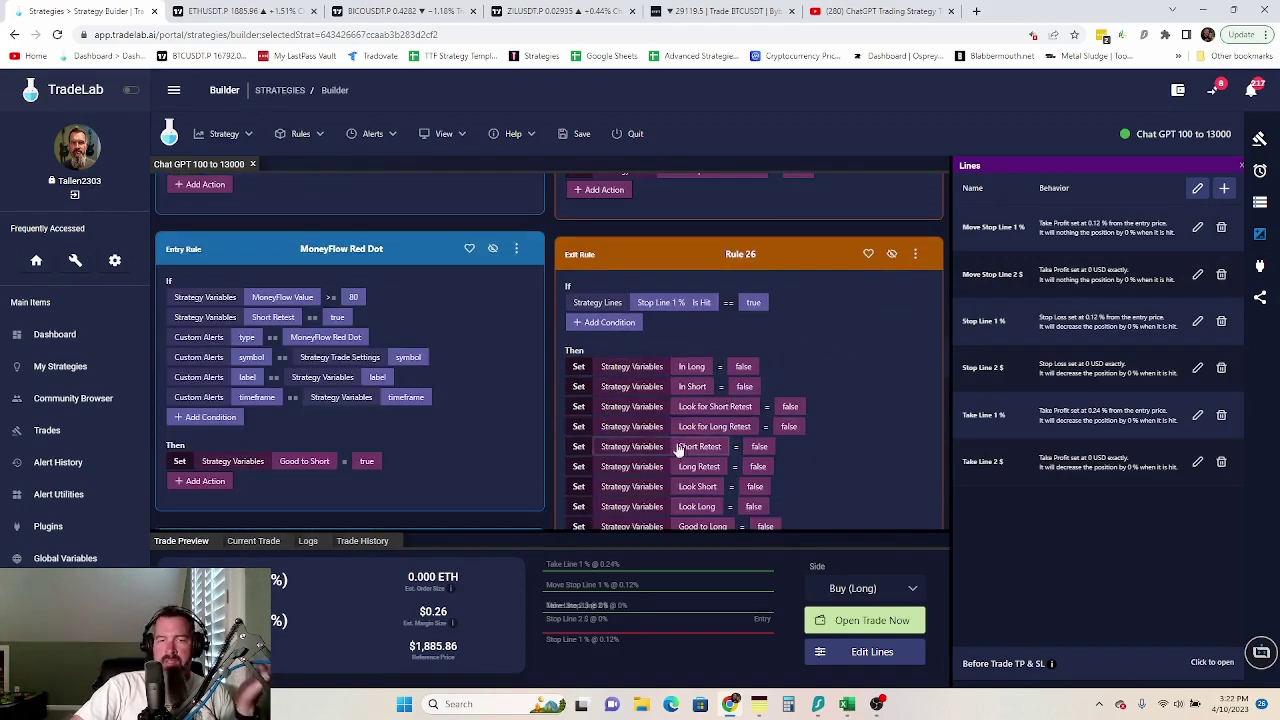
{"action": "scroll", "coordinate": [678, 450], "scroll_direction": "down", "scroll_amount": 2}
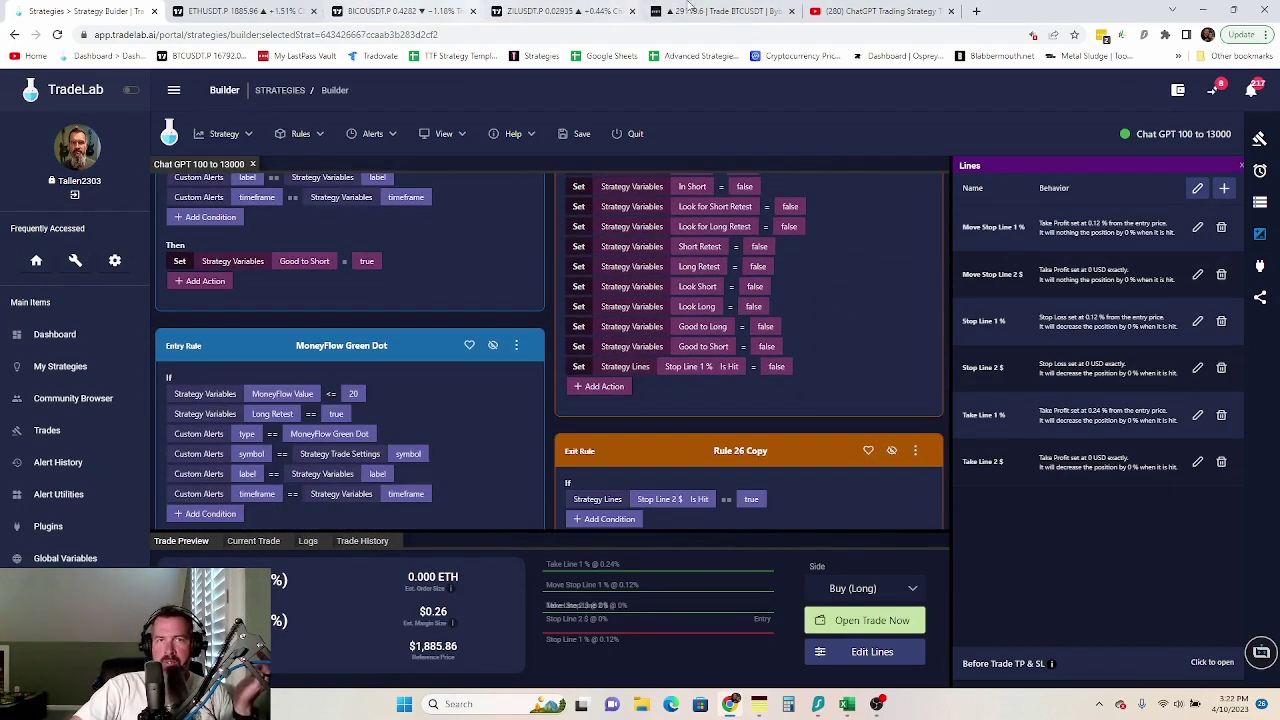
{"action": "scroll", "coordinate": [666, 388], "scroll_direction": "down", "scroll_amount": 4}
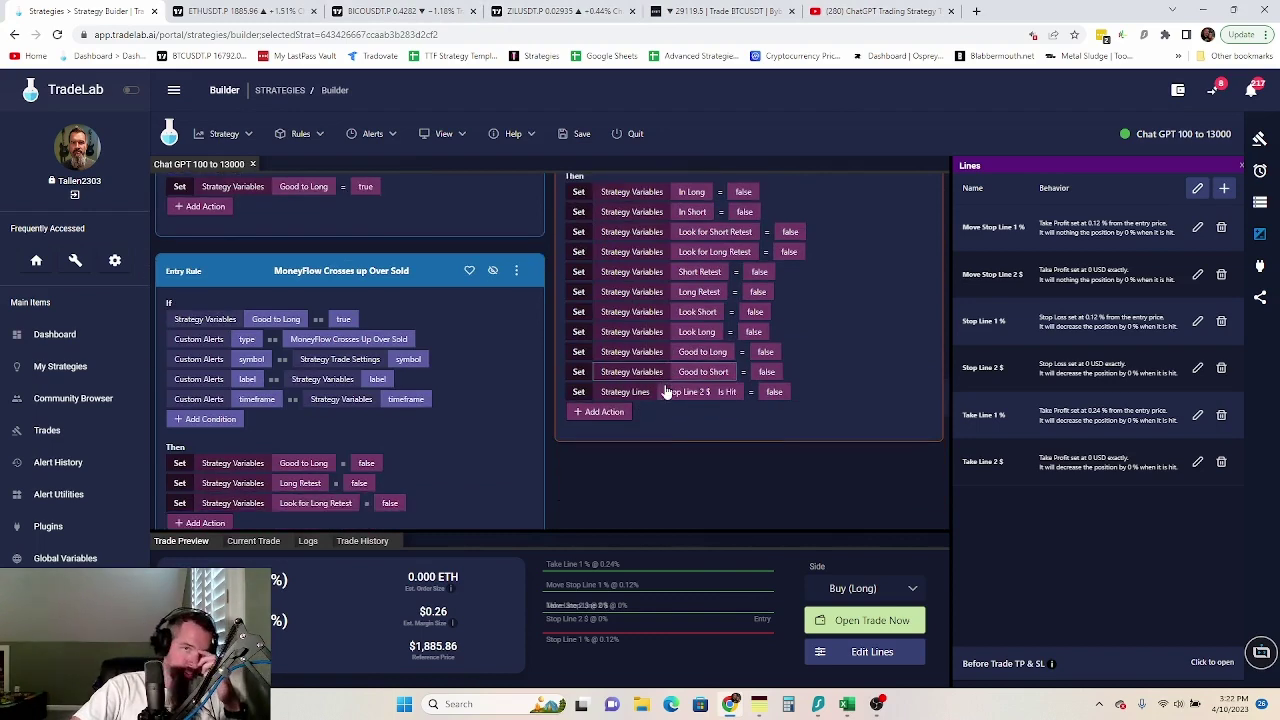
{"action": "scroll", "coordinate": [666, 390], "scroll_direction": "up", "scroll_amount": 2}
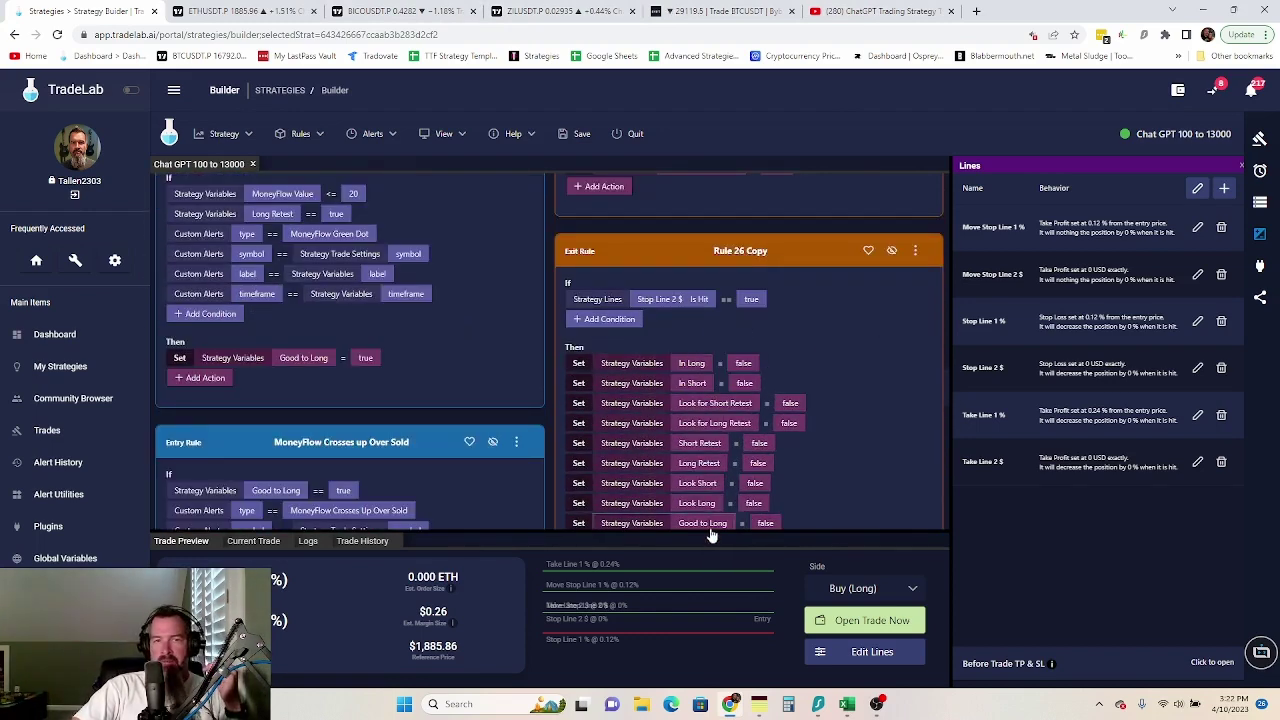
{"action": "scroll", "coordinate": [494, 439], "scroll_direction": "down", "scroll_amount": 15}
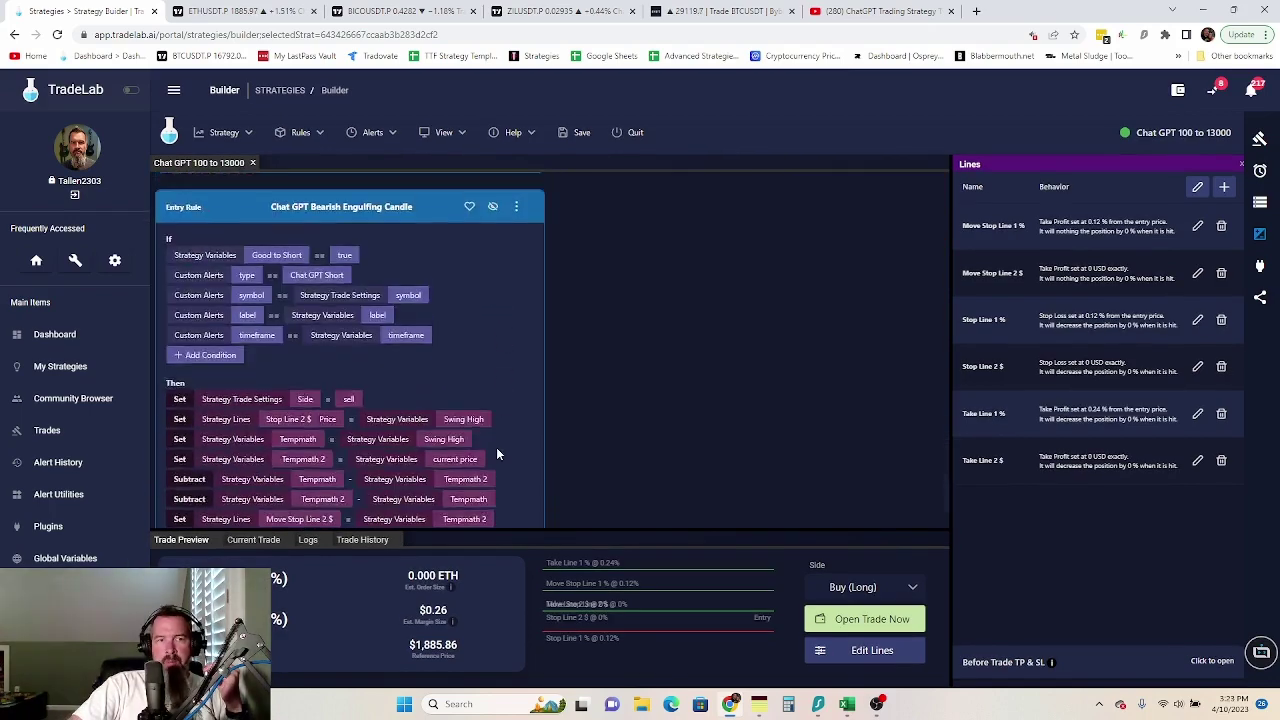
{"action": "scroll", "coordinate": [496, 445], "scroll_direction": "down", "scroll_amount": 10}
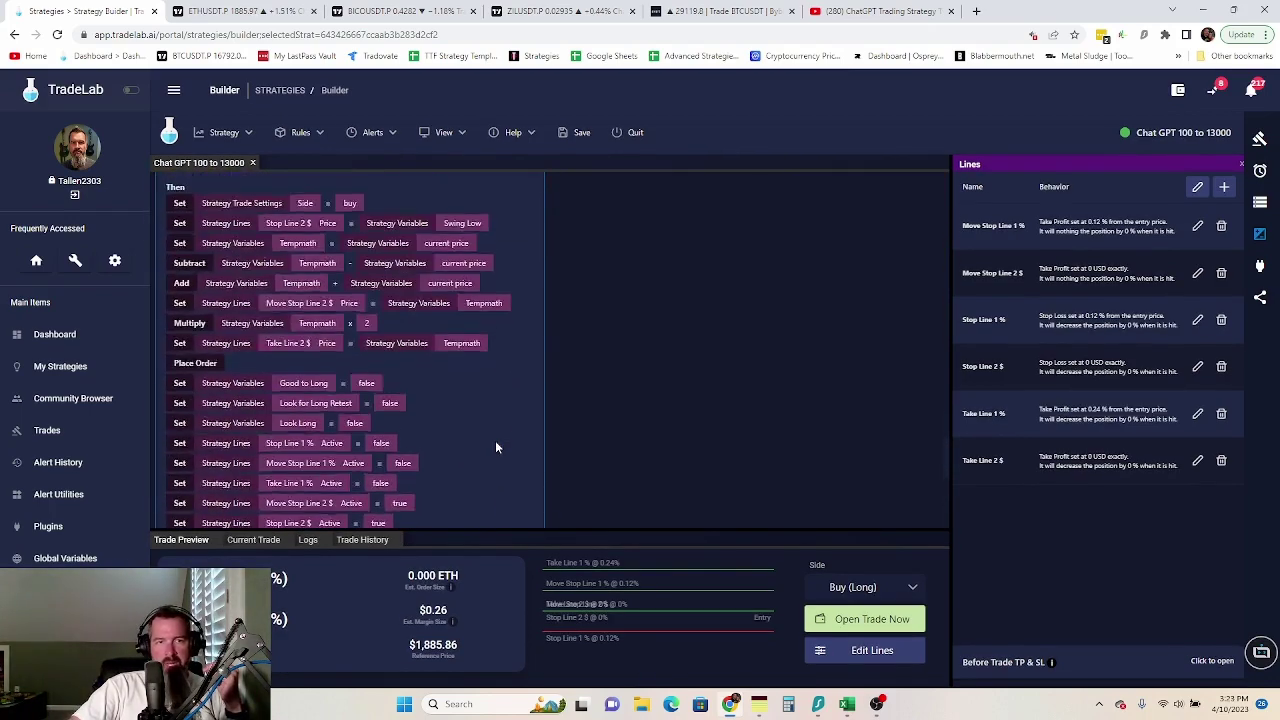
{"action": "scroll", "coordinate": [474, 432], "scroll_direction": "down", "scroll_amount": 5}
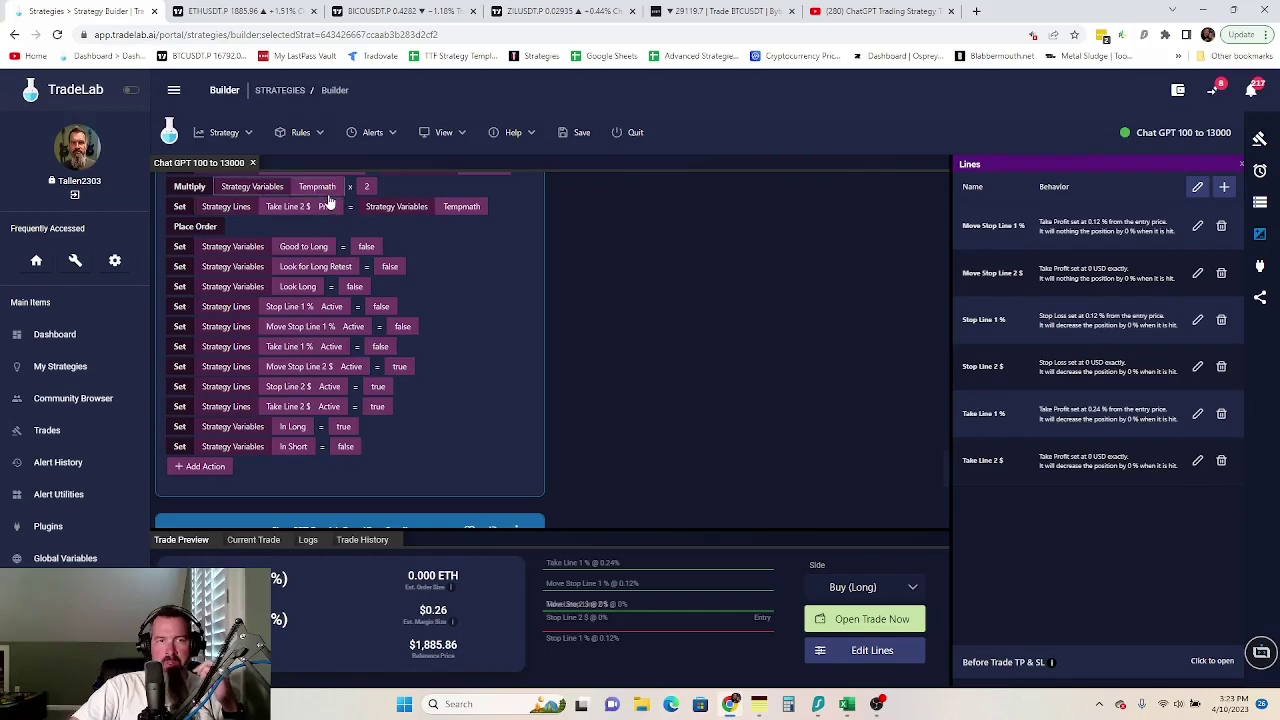
{"action": "scroll", "coordinate": [463, 333], "scroll_direction": "down", "scroll_amount": 8}
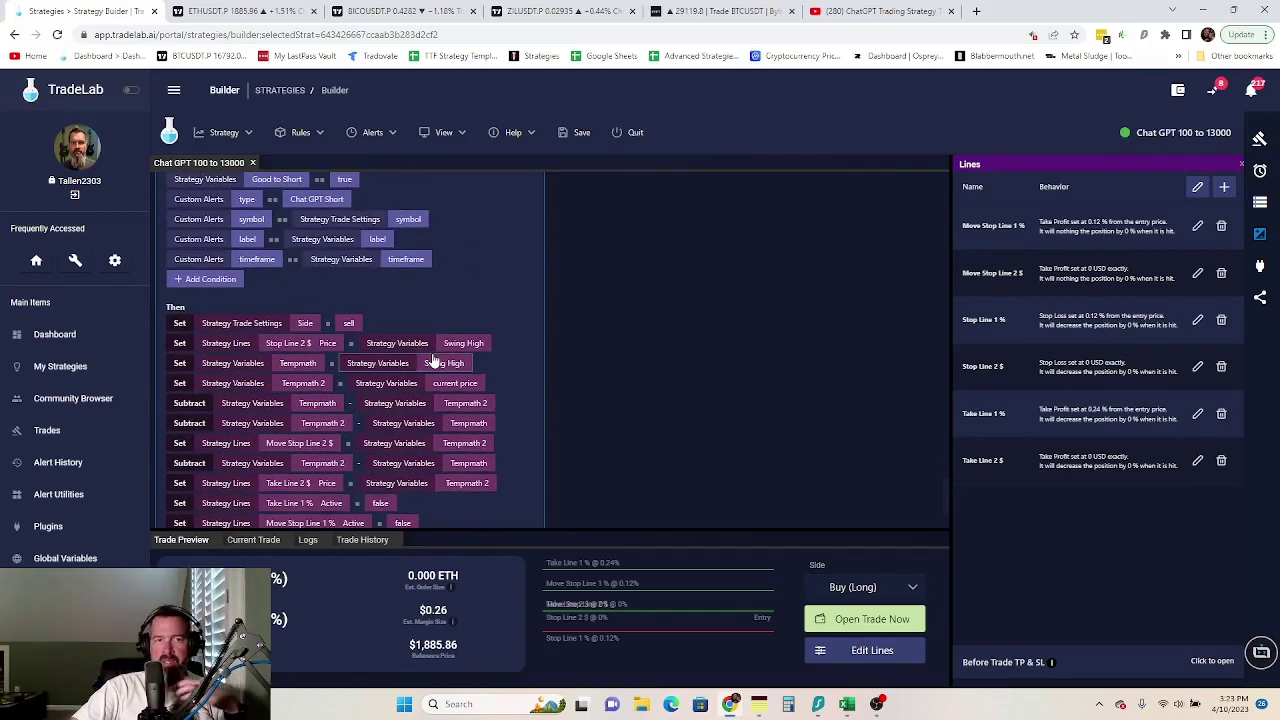
{"action": "scroll", "coordinate": [420, 385], "scroll_direction": "down", "scroll_amount": 2}
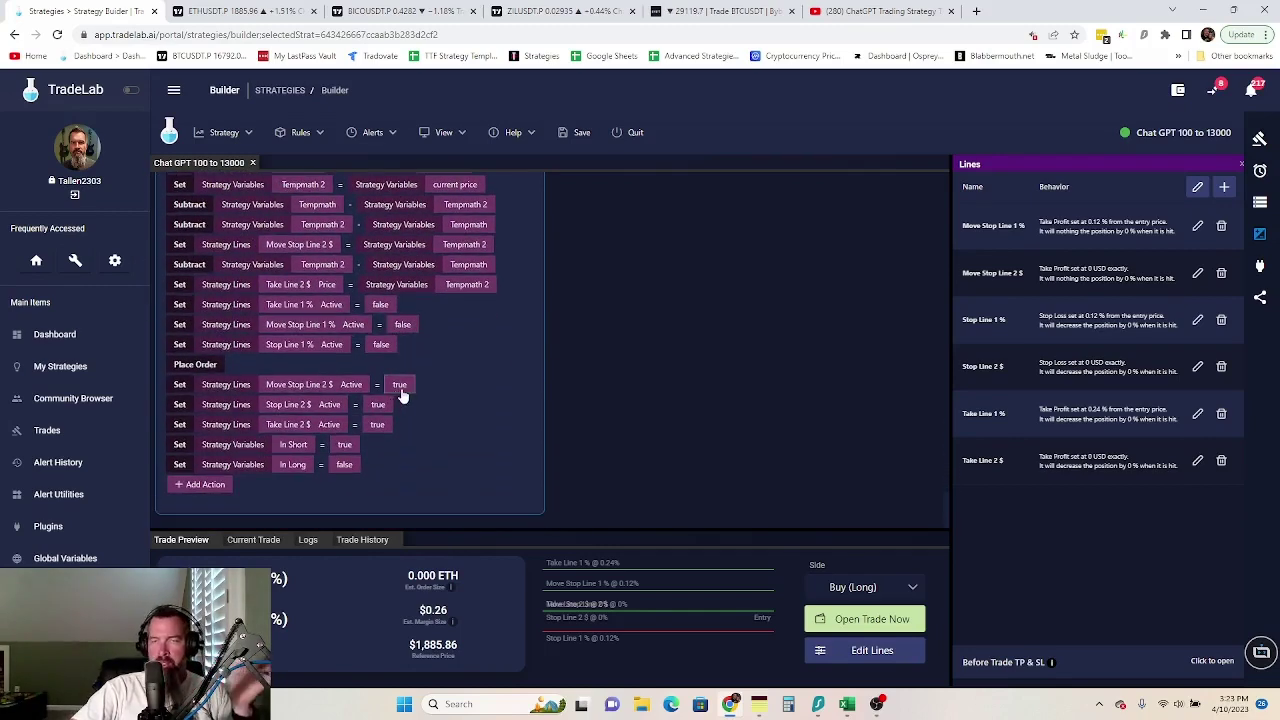
{"action": "scroll", "coordinate": [669, 411], "scroll_direction": "down", "scroll_amount": 10}
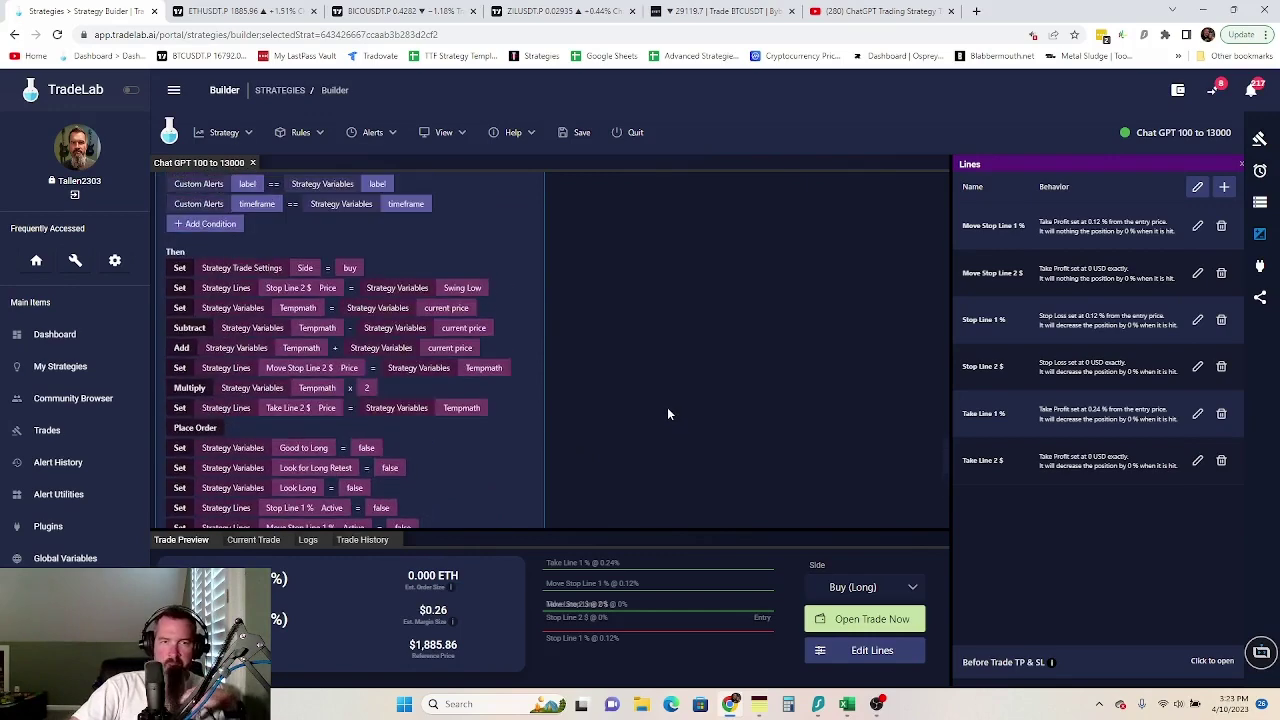
{"action": "scroll", "coordinate": [668, 413], "scroll_direction": "up", "scroll_amount": 5}
{"action": "scroll", "coordinate": [668, 413], "scroll_direction": "down", "scroll_amount": 8}
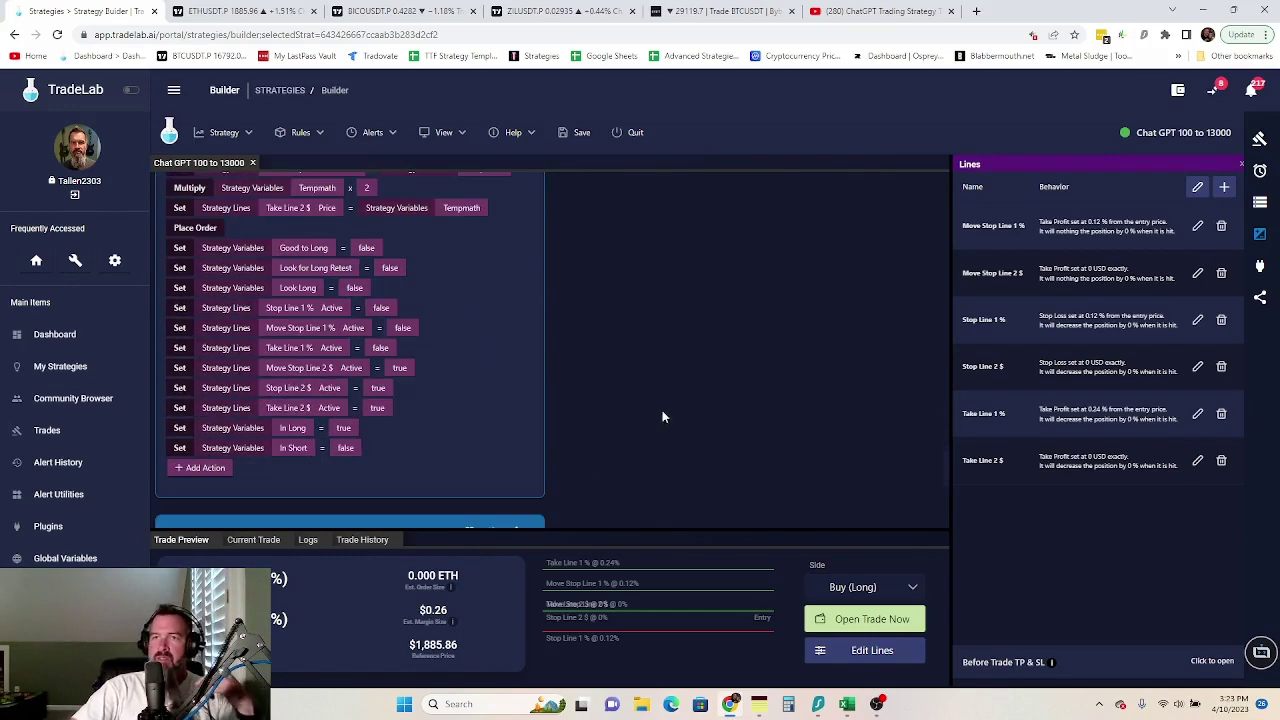
{"action": "scroll", "coordinate": [633, 410], "scroll_direction": "down", "scroll_amount": 5}
{"action": "scroll", "coordinate": [521, 354], "scroll_direction": "down", "scroll_amount": 3}
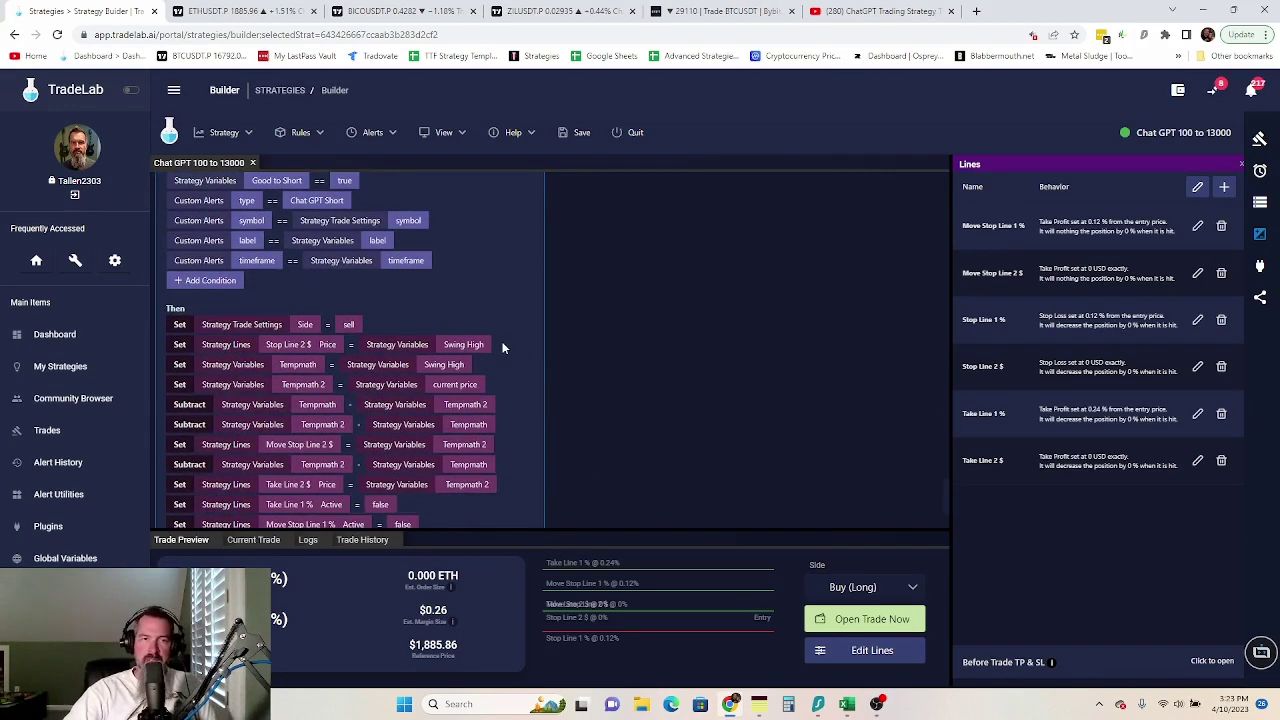
{"action": "scroll", "coordinate": [503, 347], "scroll_direction": "down", "scroll_amount": 2}
- Share the strategy, then view TacBotz With Exit Alerts' details in the Community Browser
{"action": "left_click", "coordinate": [1260, 297]}
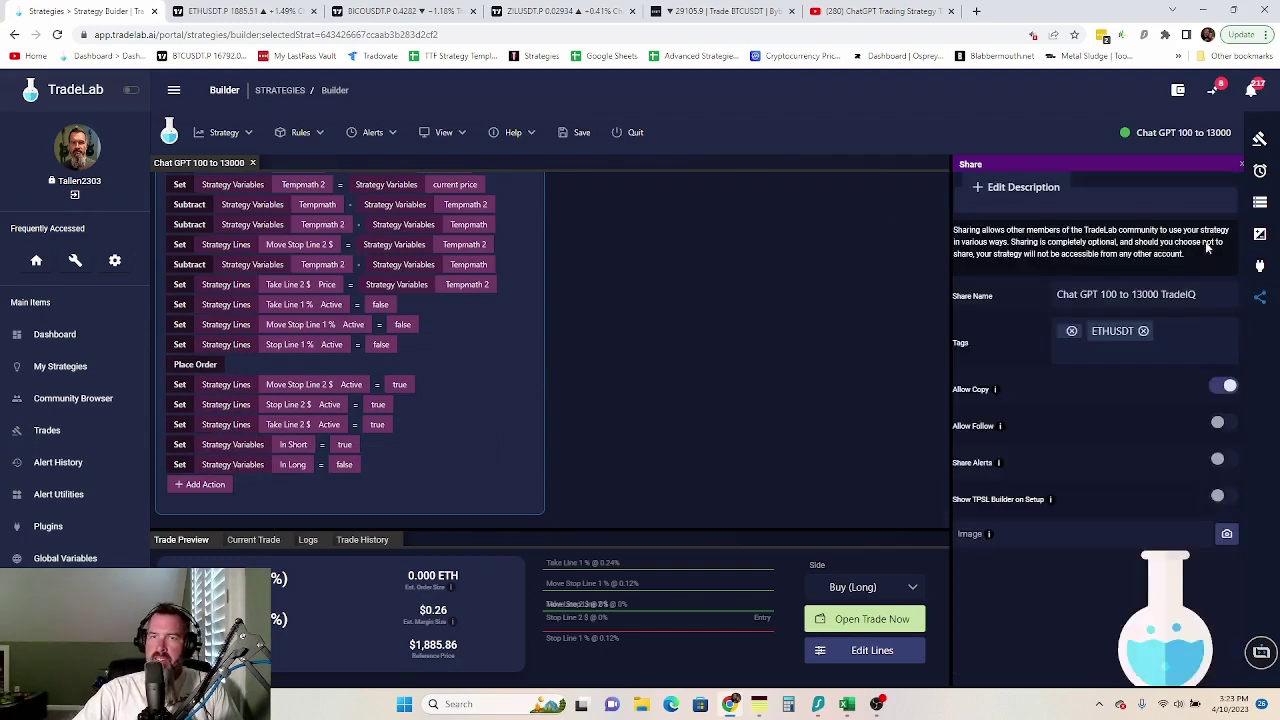
{"action": "left_click", "coordinate": [65, 400]}
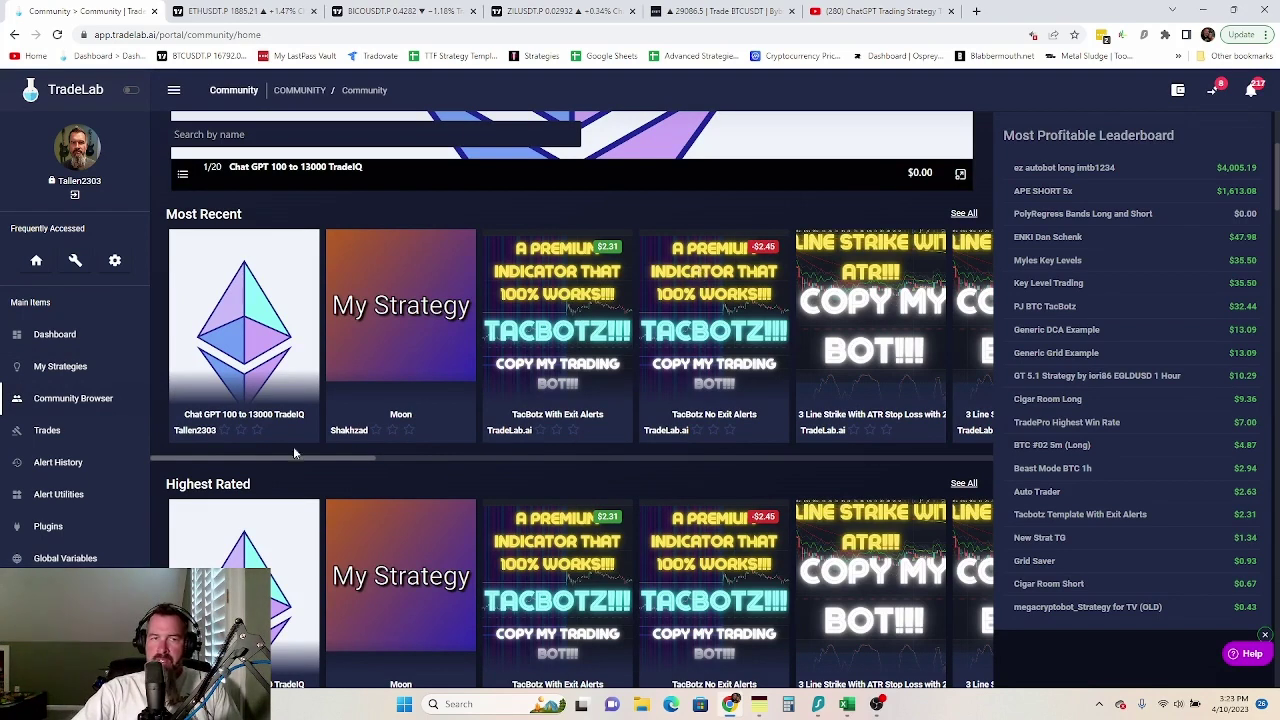
{"action": "left_click_drag", "start_coordinate": [270, 458], "coordinate": [328, 458]}
{"action": "left_click", "coordinate": [336, 330]}
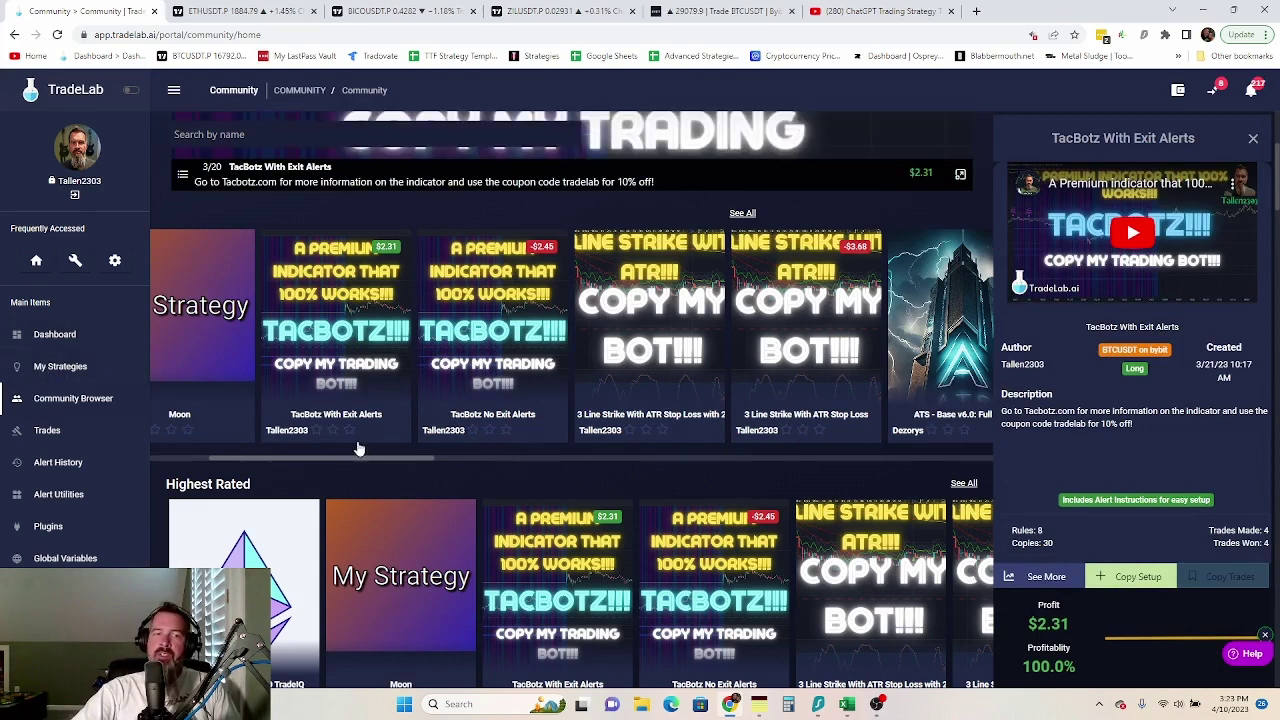
{"action": "left_click_drag", "start_coordinate": [343, 458], "coordinate": [235, 456]}
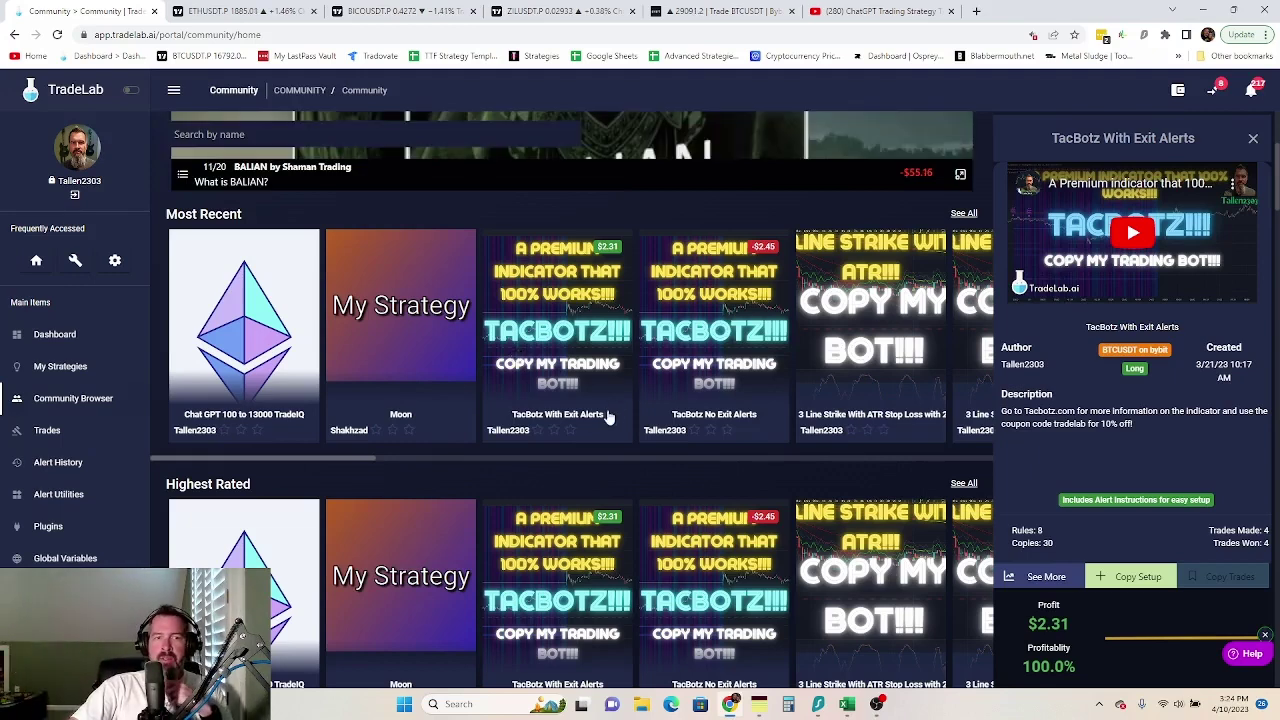
{"action": "scroll", "coordinate": [600, 420], "scroll_direction": "down", "scroll_amount": 2}
{"action": "scroll", "coordinate": [548, 457], "scroll_direction": "down", "scroll_amount": 2}
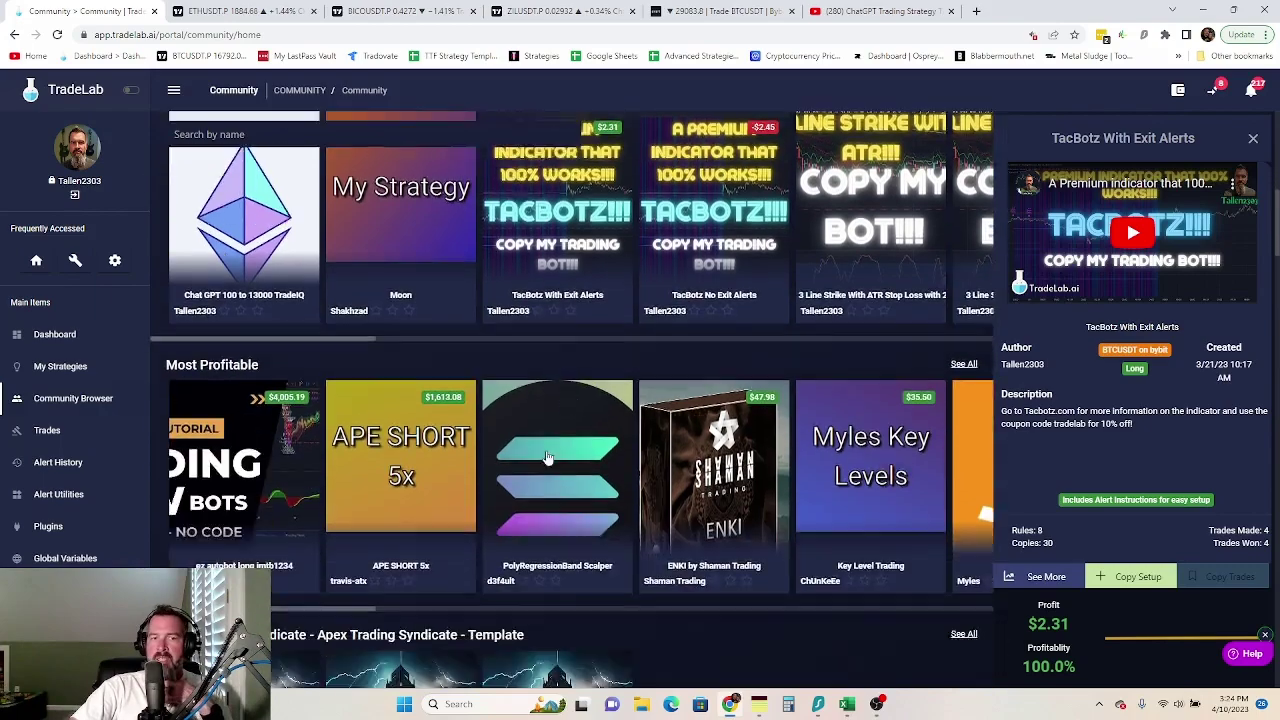
{"action": "scroll", "coordinate": [548, 457], "scroll_direction": "down", "scroll_amount": 7}
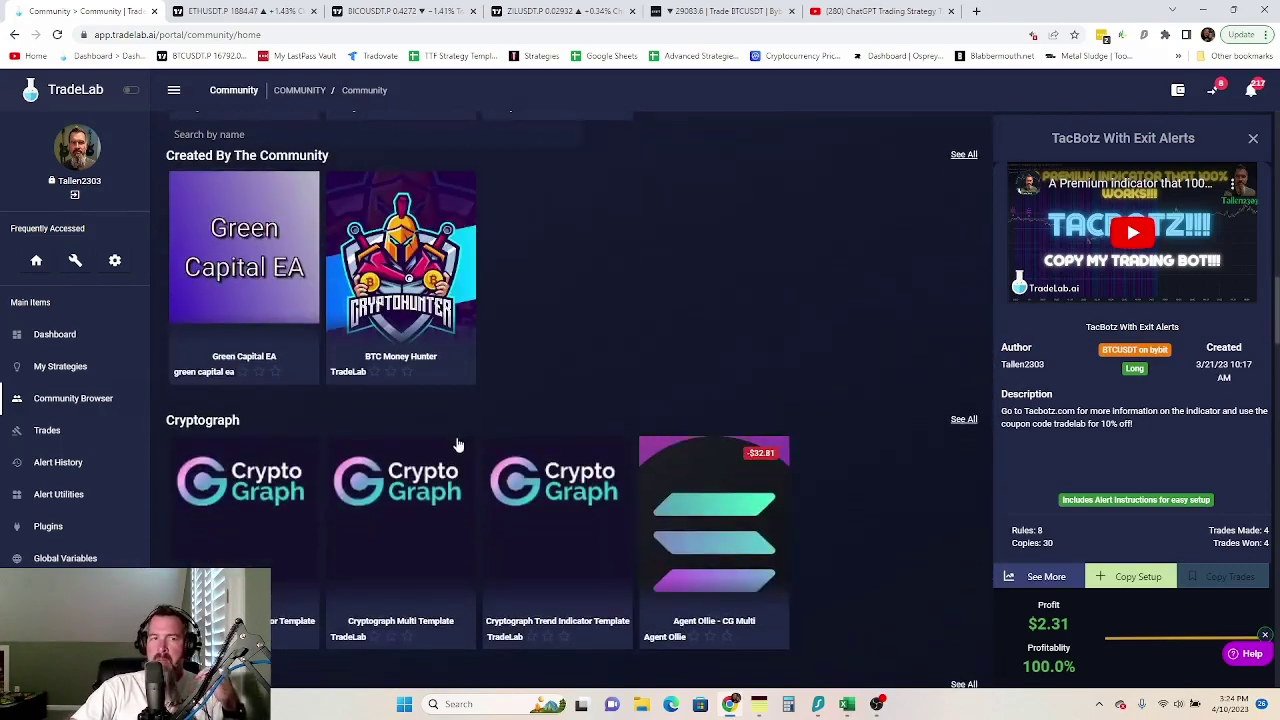
{"action": "scroll", "coordinate": [480, 440], "scroll_direction": "up", "scroll_amount": 12}
{"action": "scroll", "coordinate": [556, 462], "scroll_direction": "down", "scroll_amount": 2}
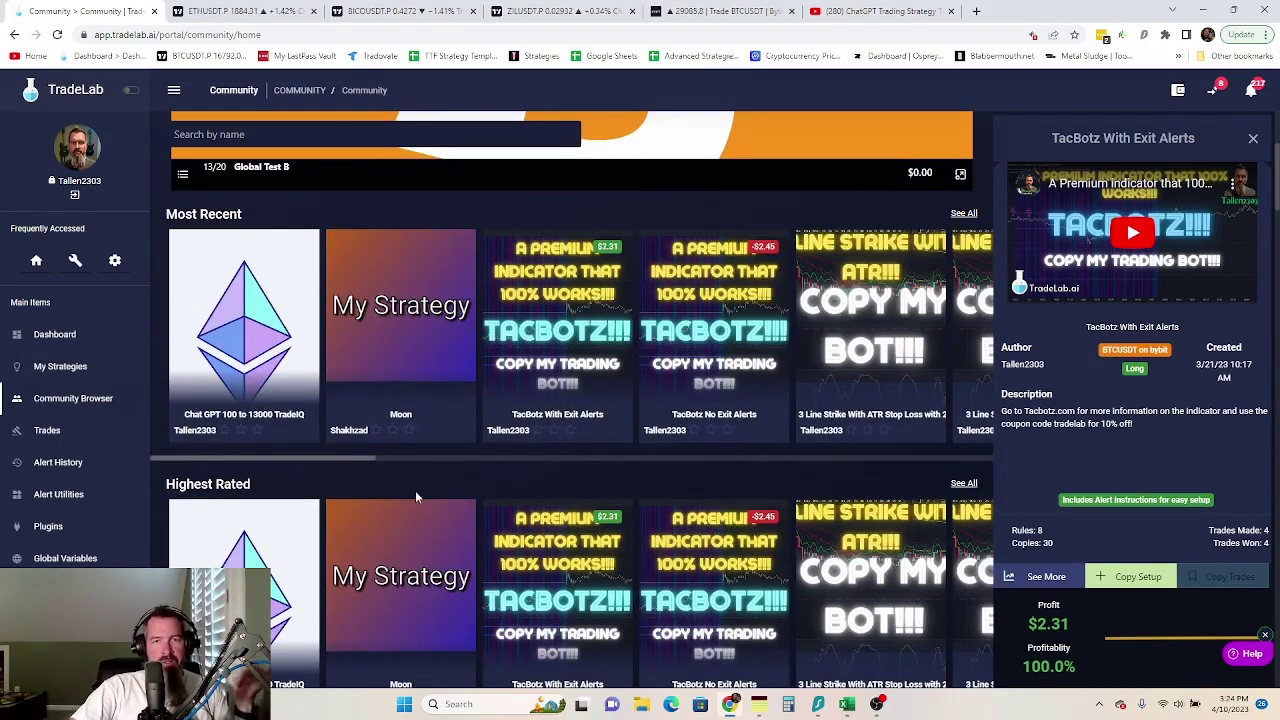